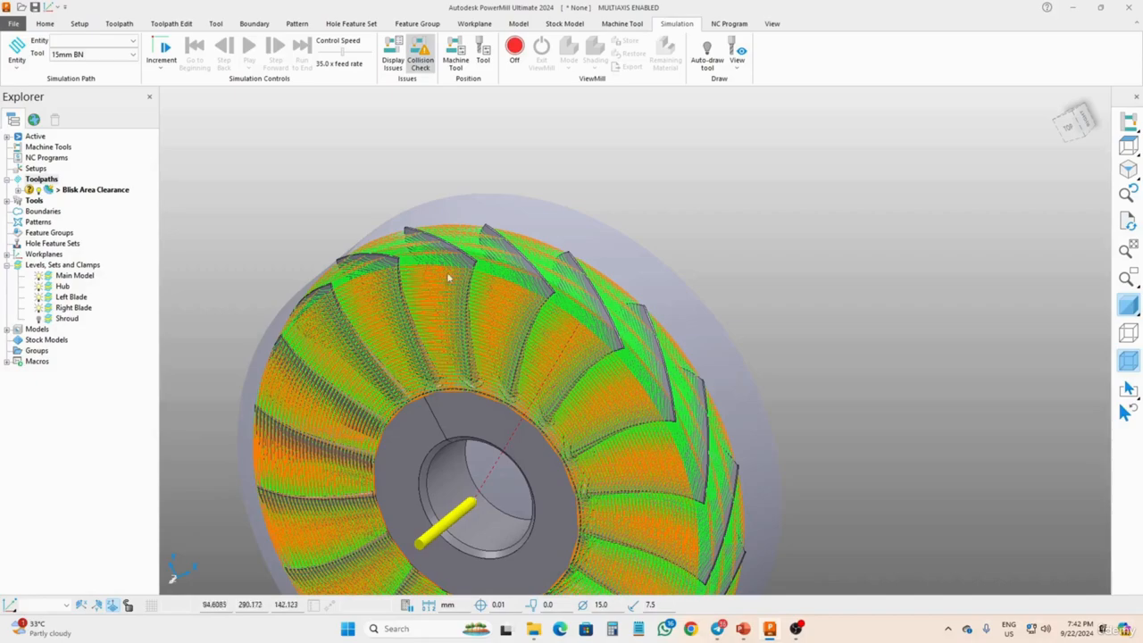
Inspect the blisk area clearance passes around the blades, and hide the Blisk Area Clearance toolpath.
scroll(460, 268, "up", 4)
scroll(447, 265, "up", 3)
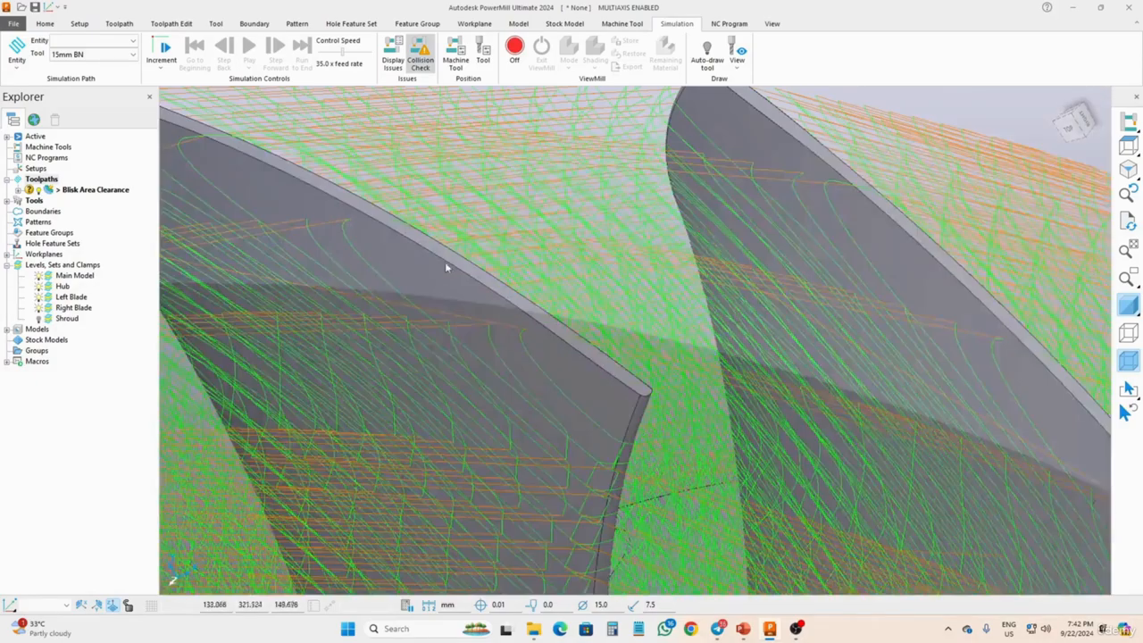
scroll(439, 271, "down", 4)
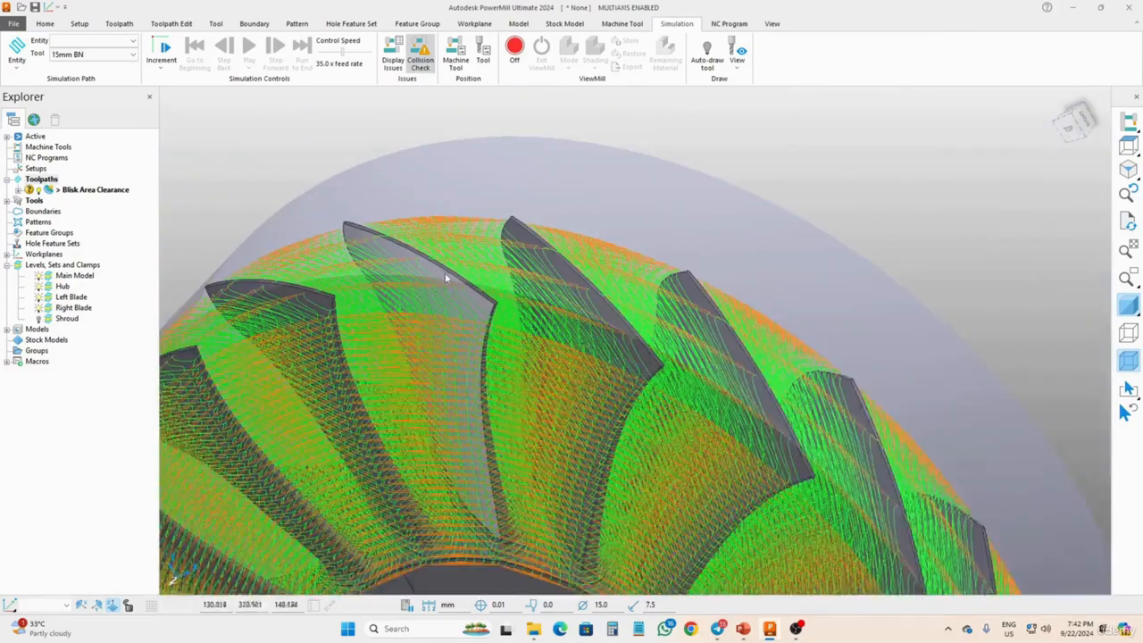
middle_click_drag(445, 273, 447, 352)
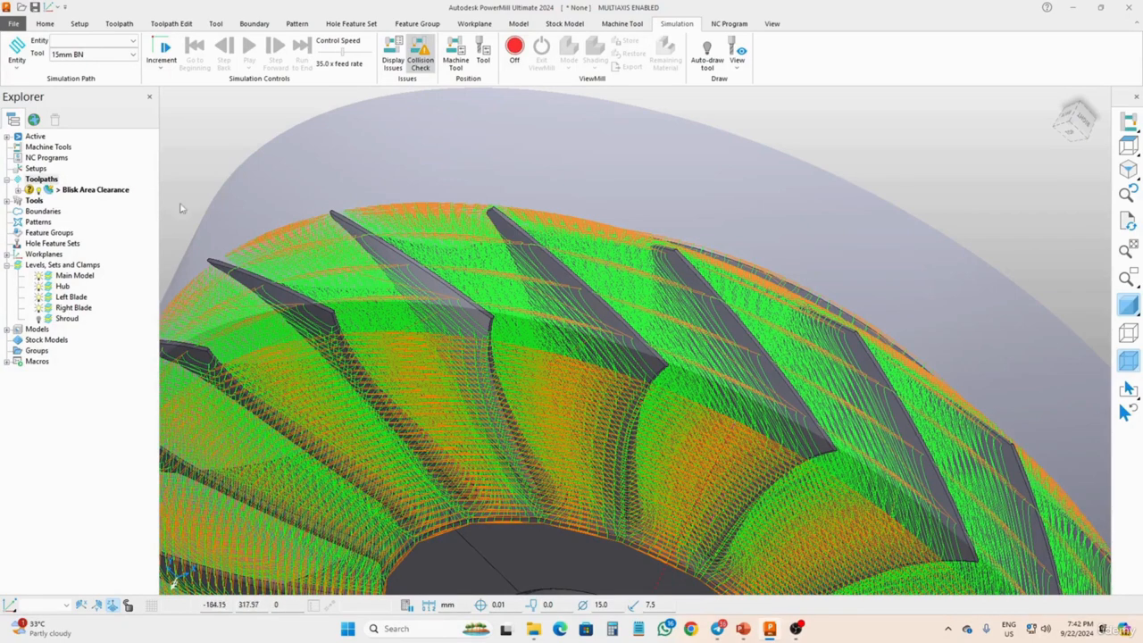
left_click(38, 190)
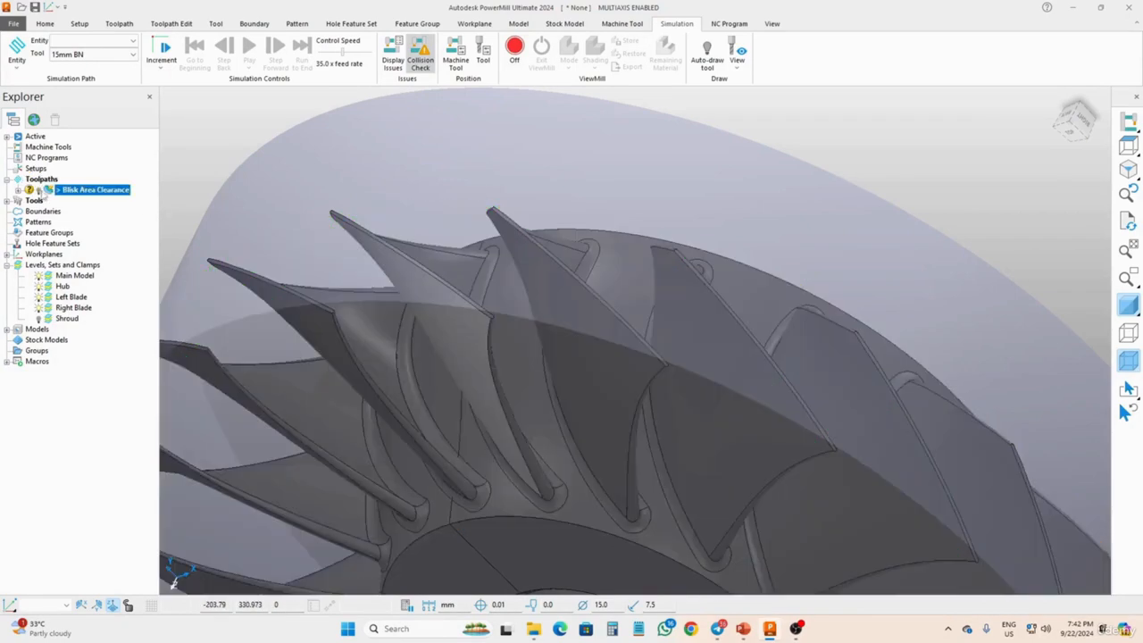
Create a toolpath with the Blade Finishing strategy from the Blisks category and name it Blade Finishing.
scroll(541, 311, "down", 5)
mouse_move(545, 312)
middle_mouse_down()
mouse_move(545, 364)
mouse_move(543, 280)
mouse_move(540, 304)
middle_mouse_up()
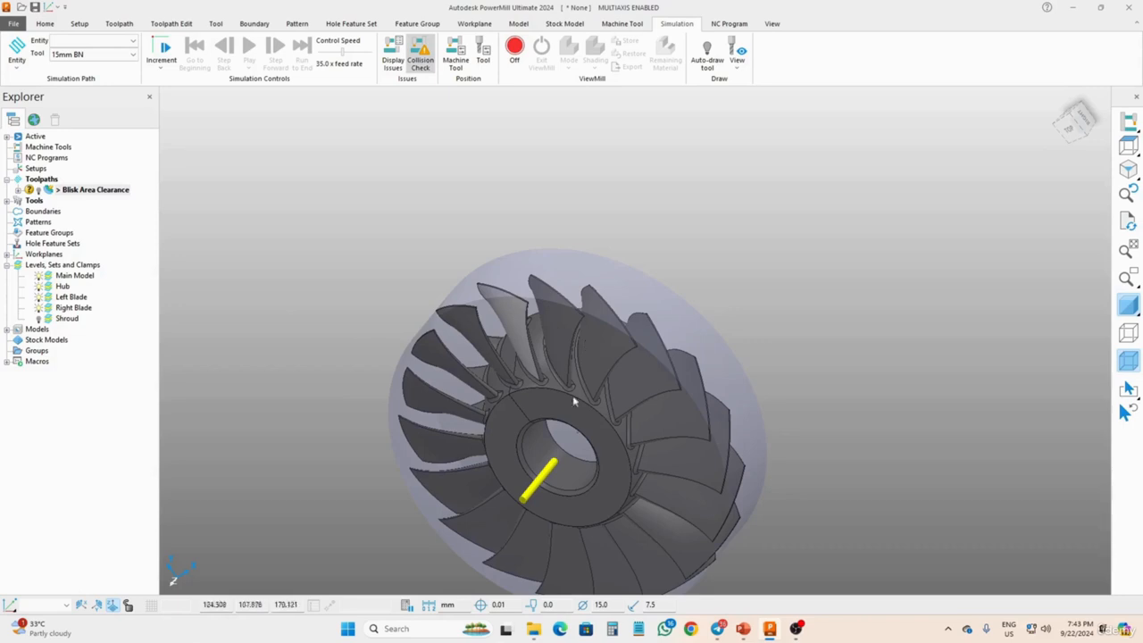
middle_click_drag(517, 379, 450, 412)
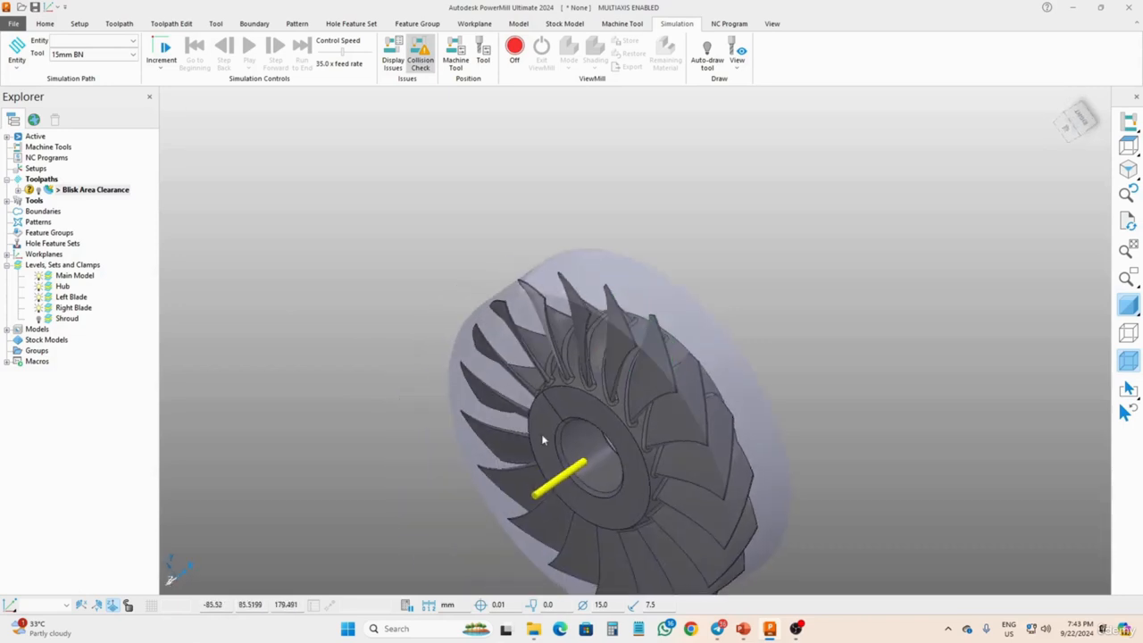
middle_click_drag(543, 436, 475, 359, "shift")
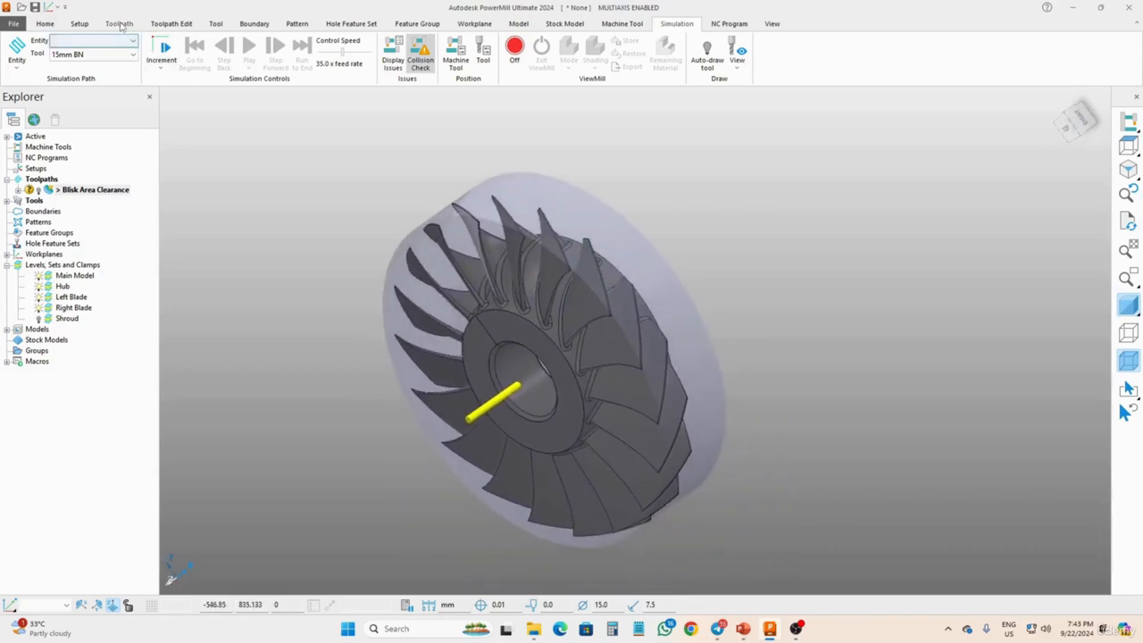
left_click(121, 24)
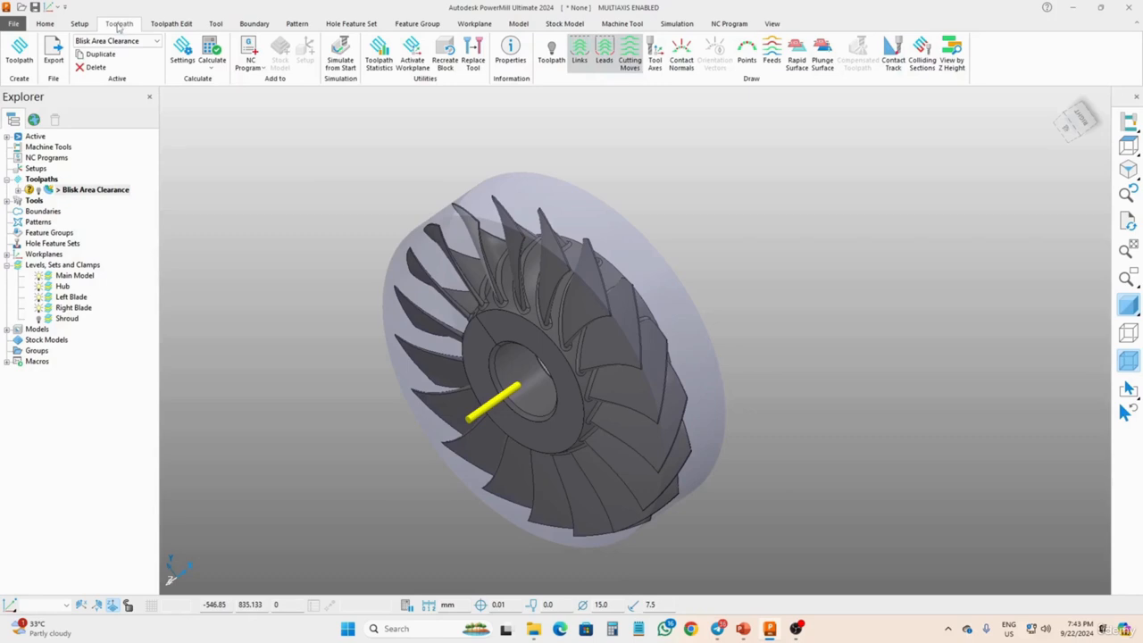
left_click(21, 50)
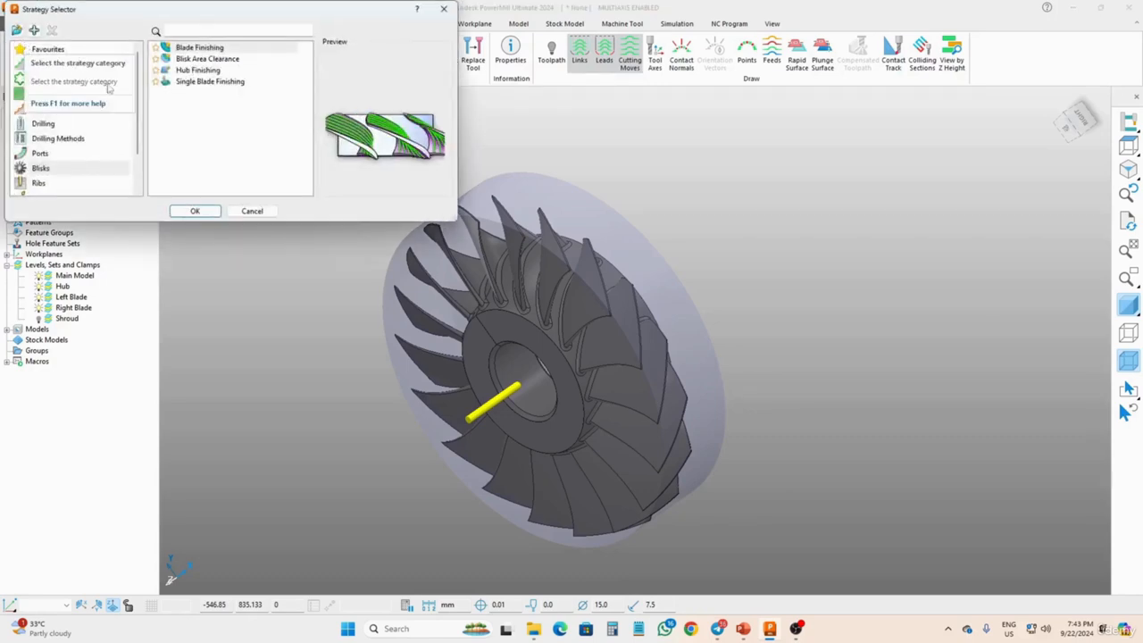
left_click(188, 112)
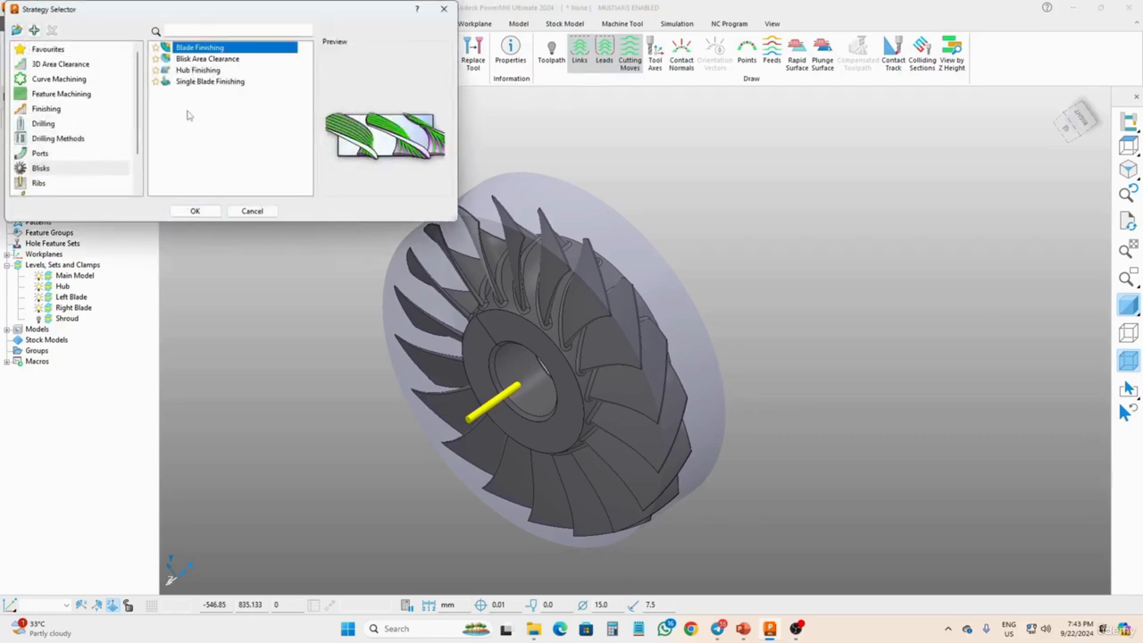
left_click(195, 212)
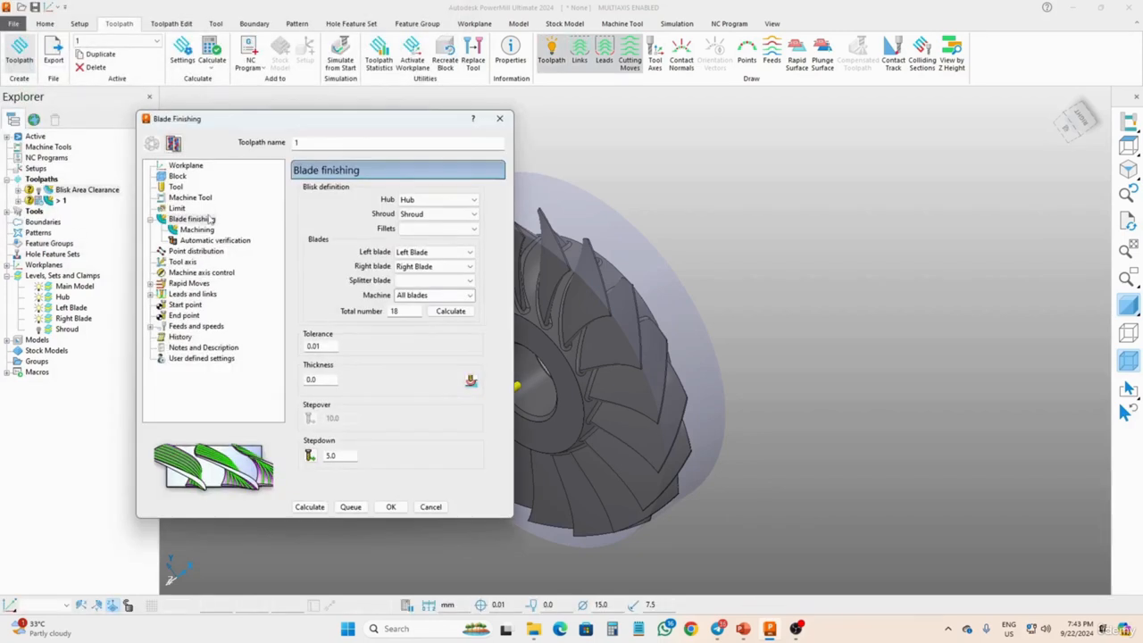
double_click(317, 144)
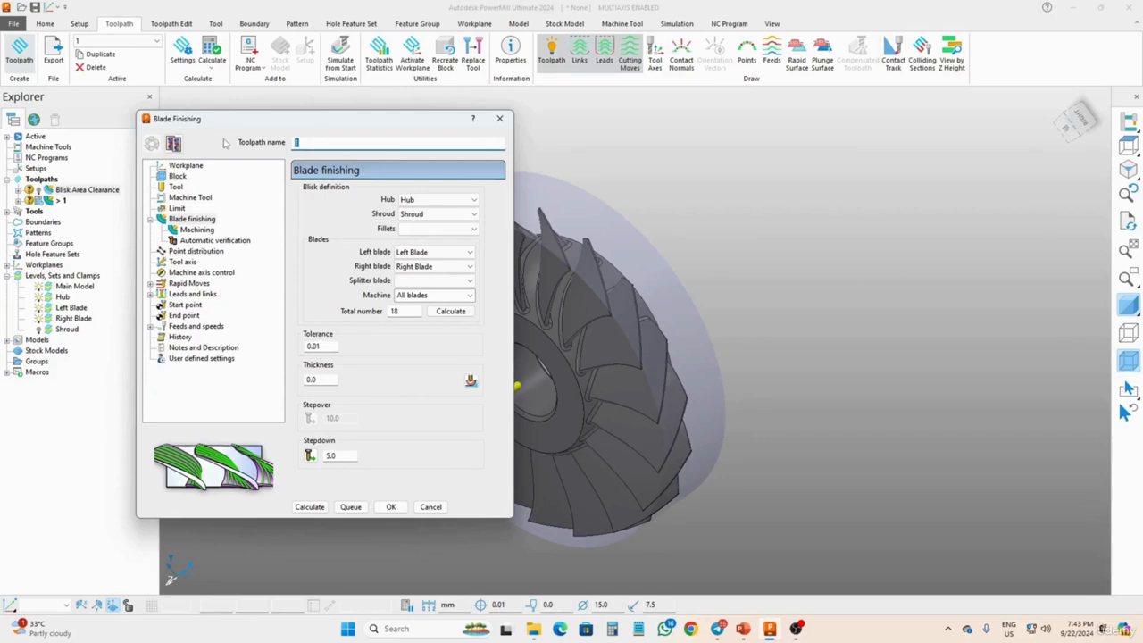
type("Blade Finishing")
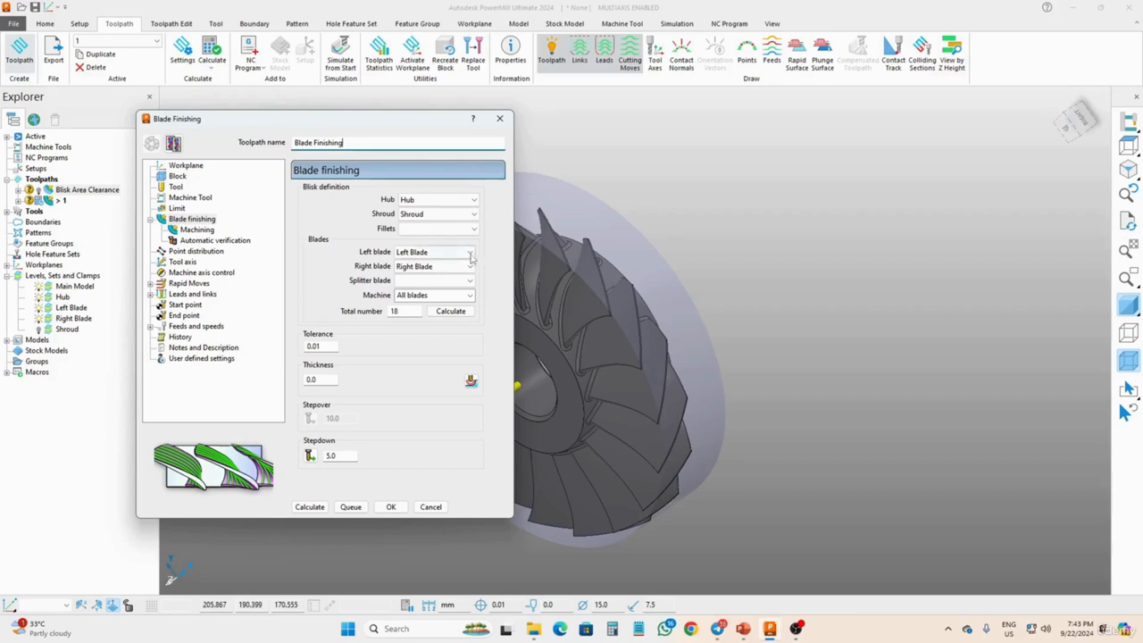
Check the toolpath's 15mm BN ball nosed tool and assign the Hub and Shroud levels in the blisk definition.
left_click(185, 168)
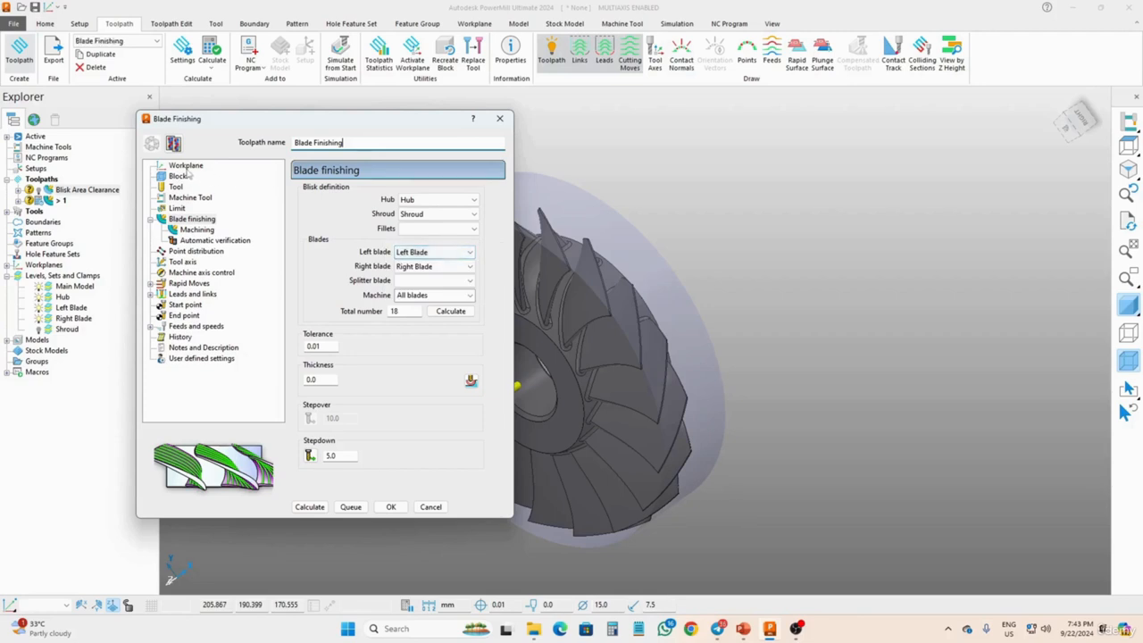
left_click(177, 187)
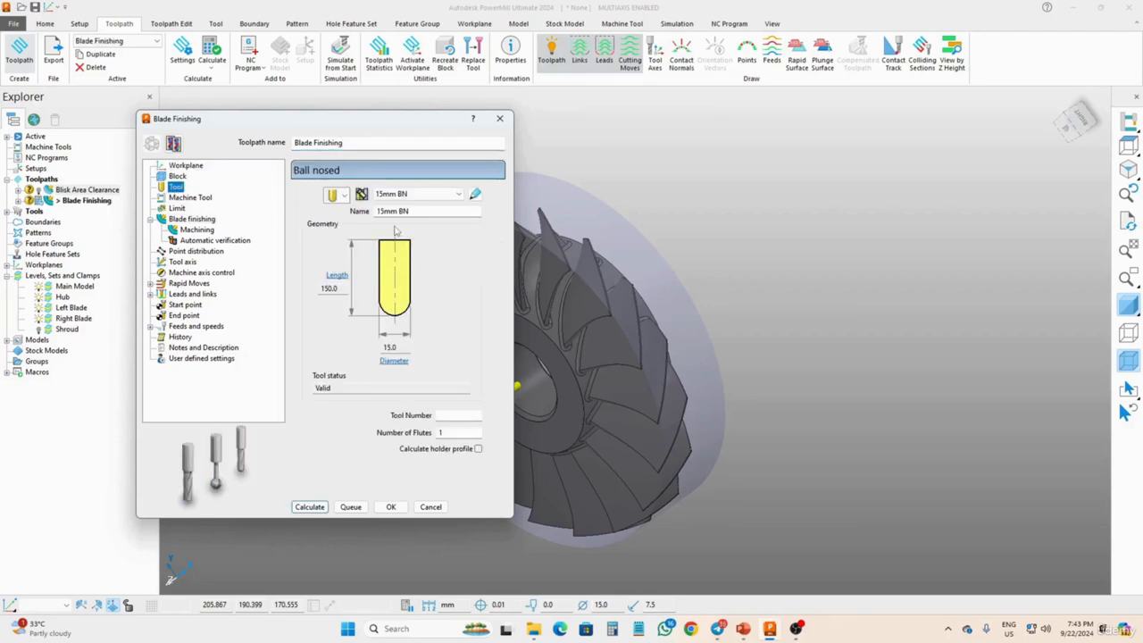
left_click(201, 221)
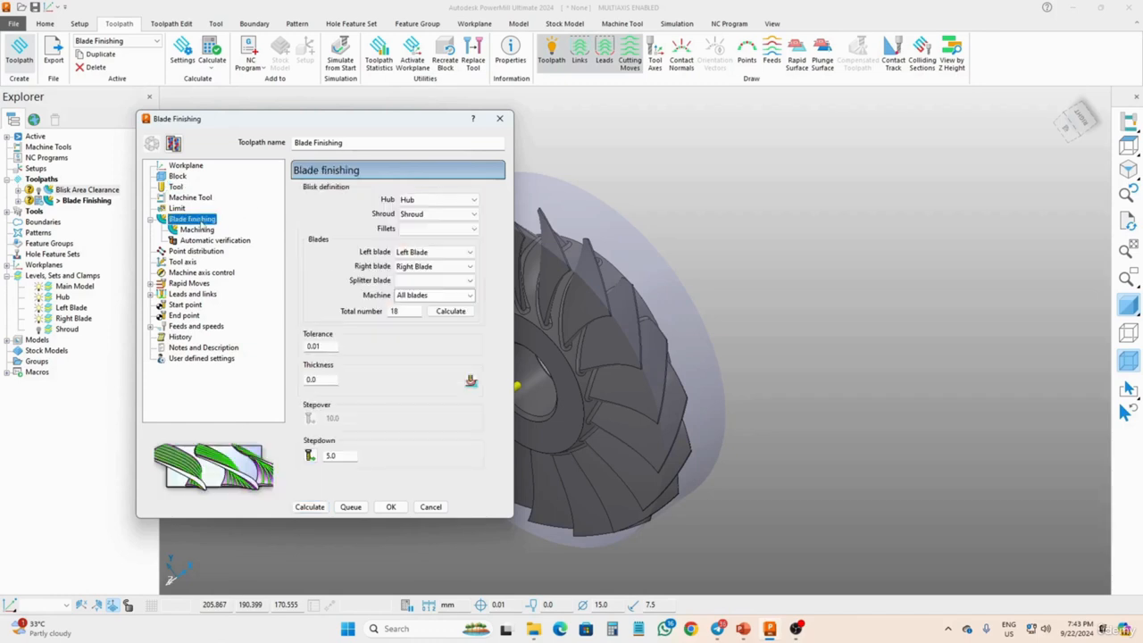
left_click(423, 201)
left_click(436, 234)
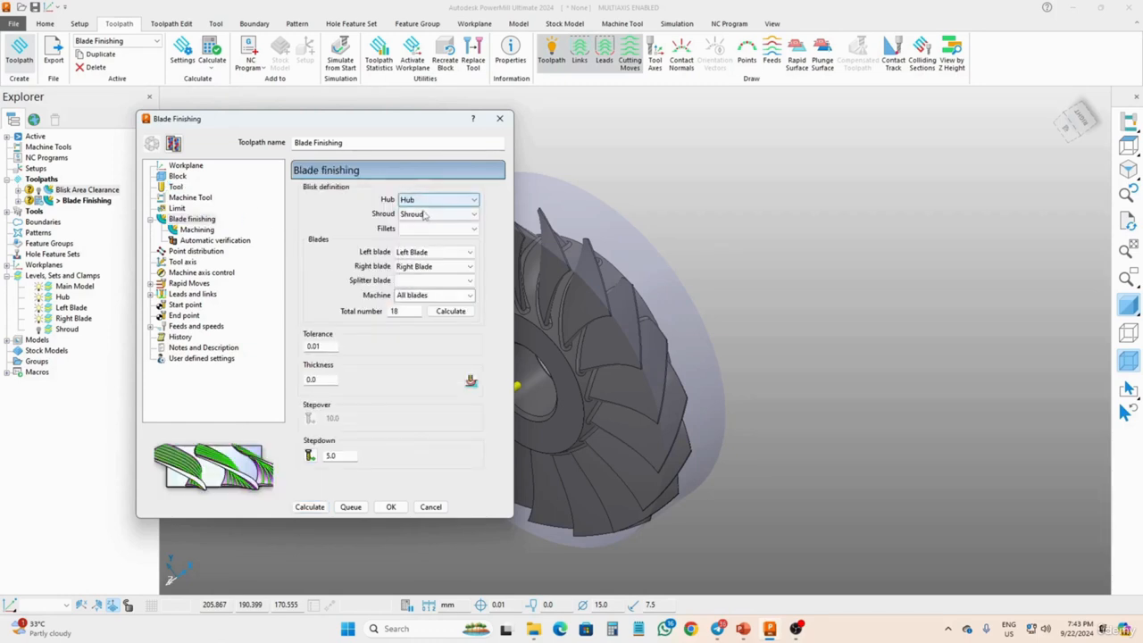
left_click(426, 215)
left_click(439, 279)
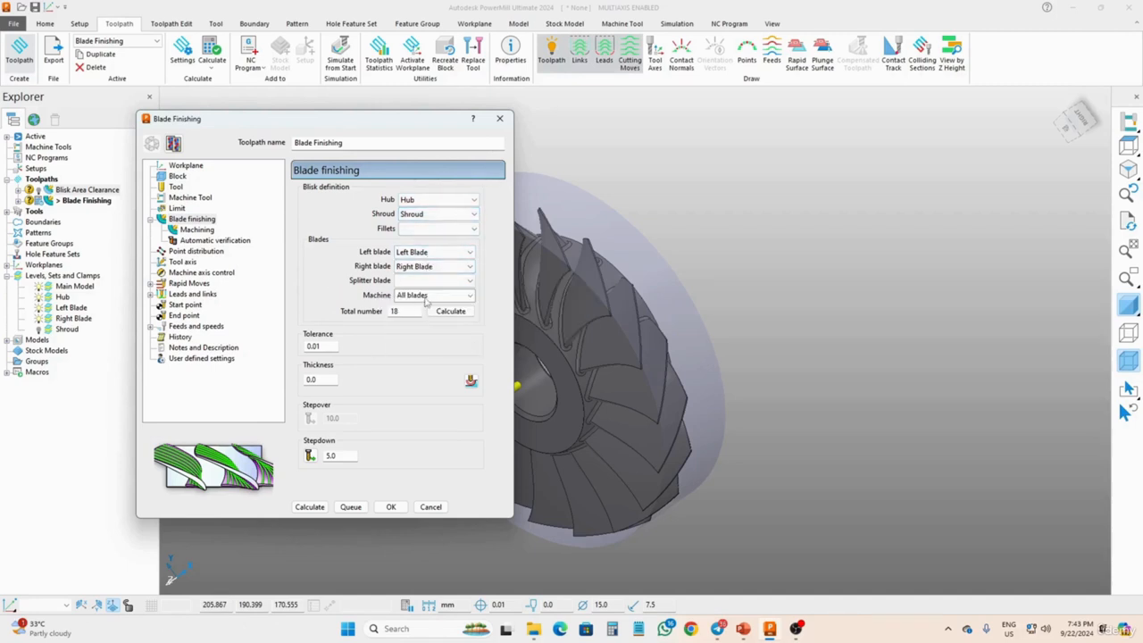
Restrict the blade finishing to one blade and open the stepdown value for editing.
left_click(426, 296)
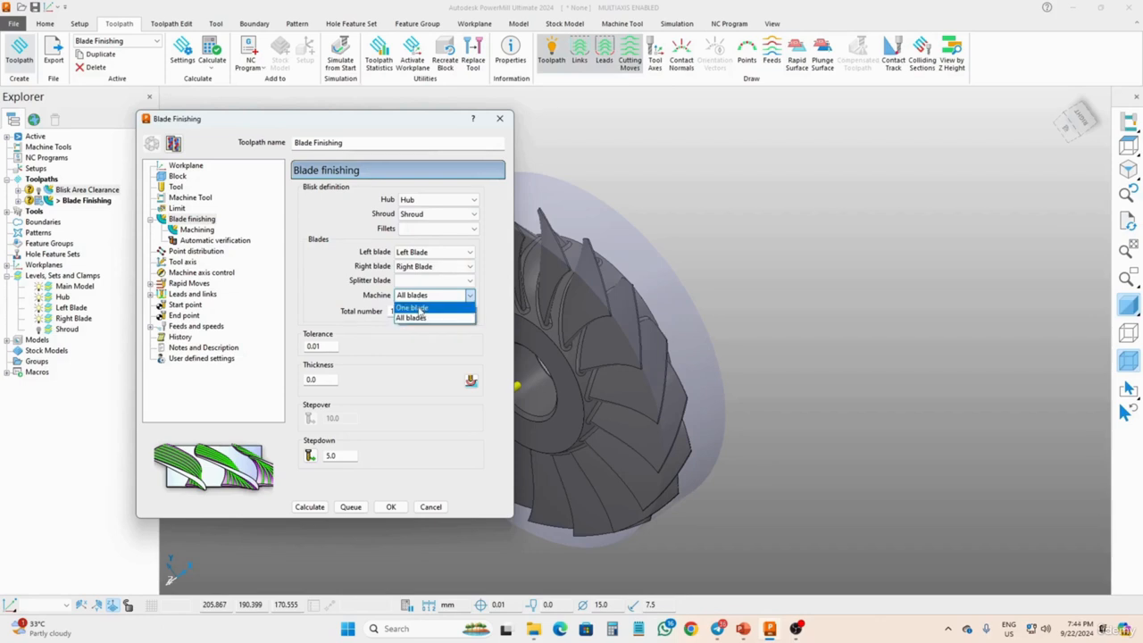
left_click(420, 308)
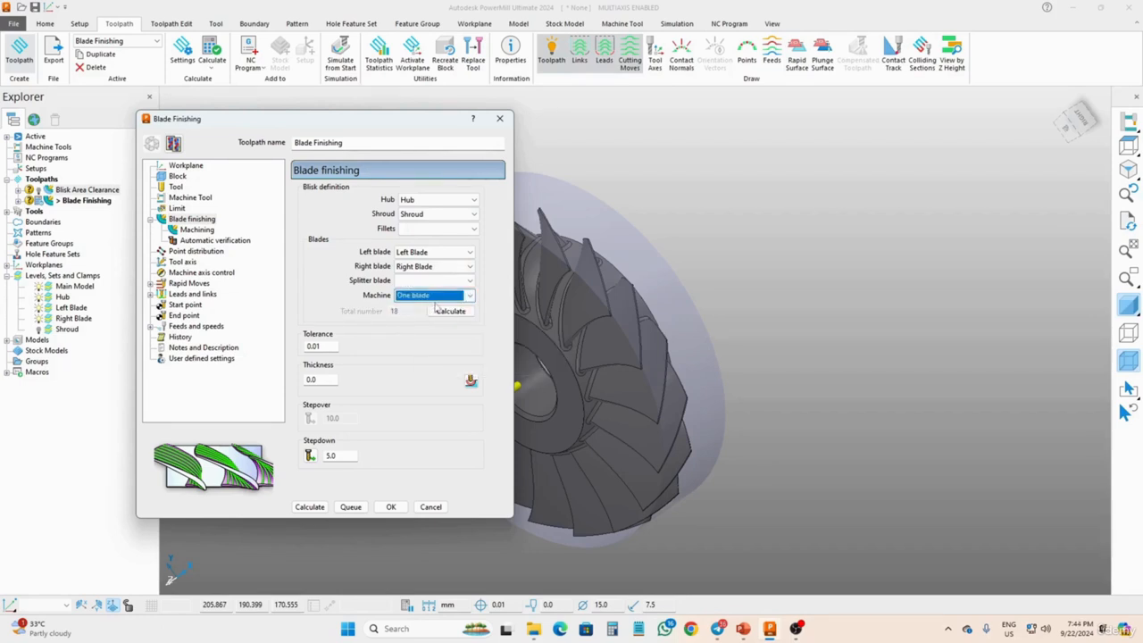
double_click(345, 457)
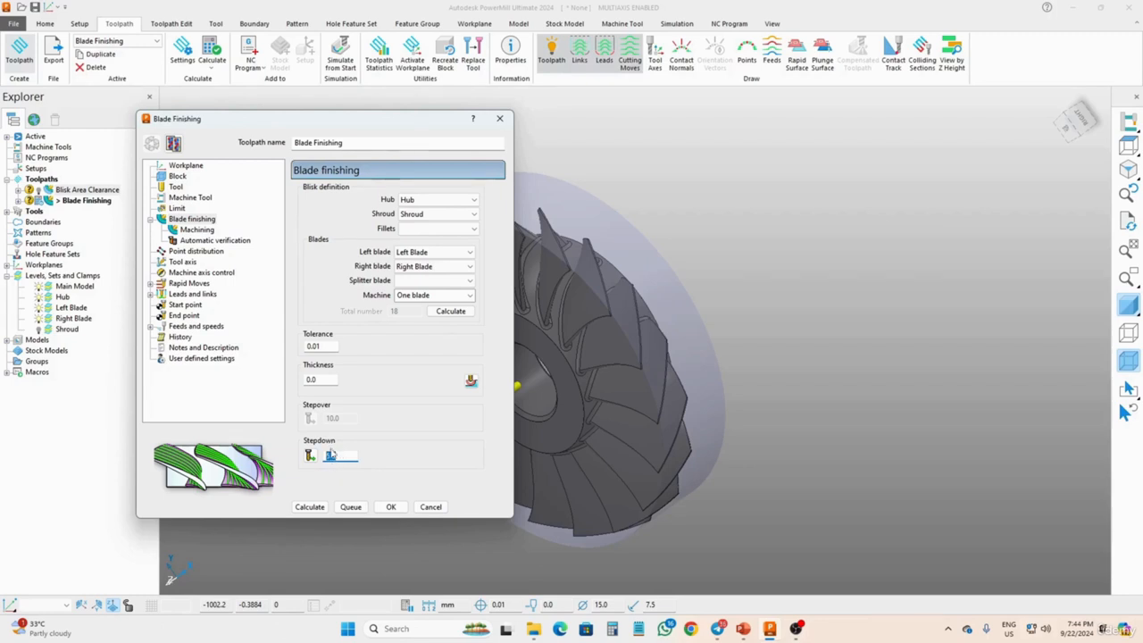
Review the machining operation choices, keep Machine all faces, and calculate the Blade Finishing toolpath.
left_click(213, 230)
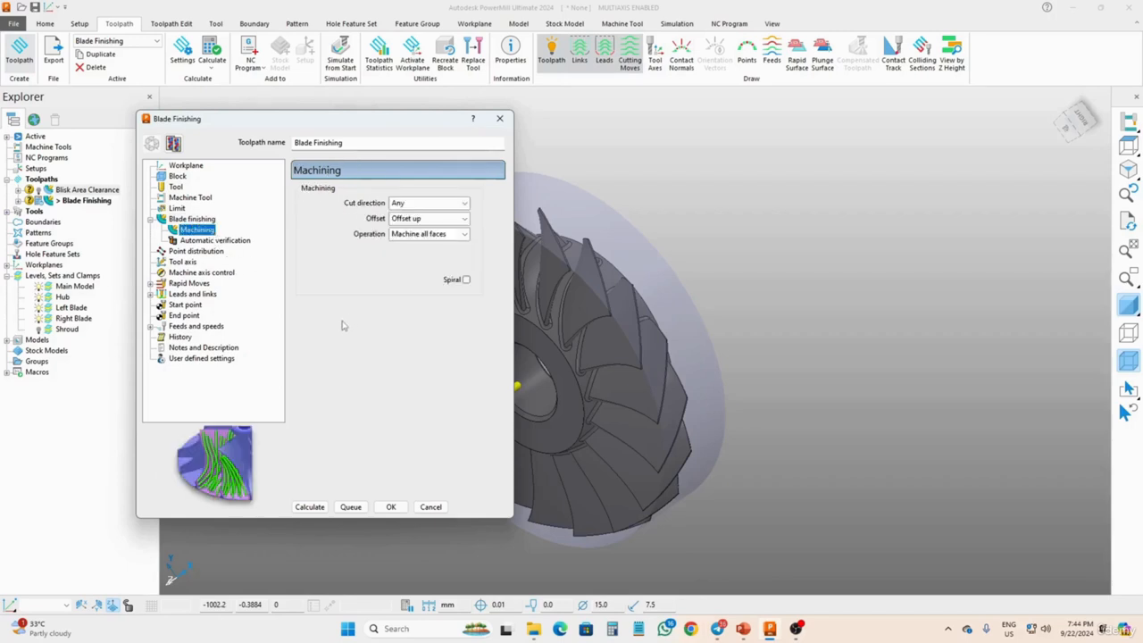
left_click(421, 235)
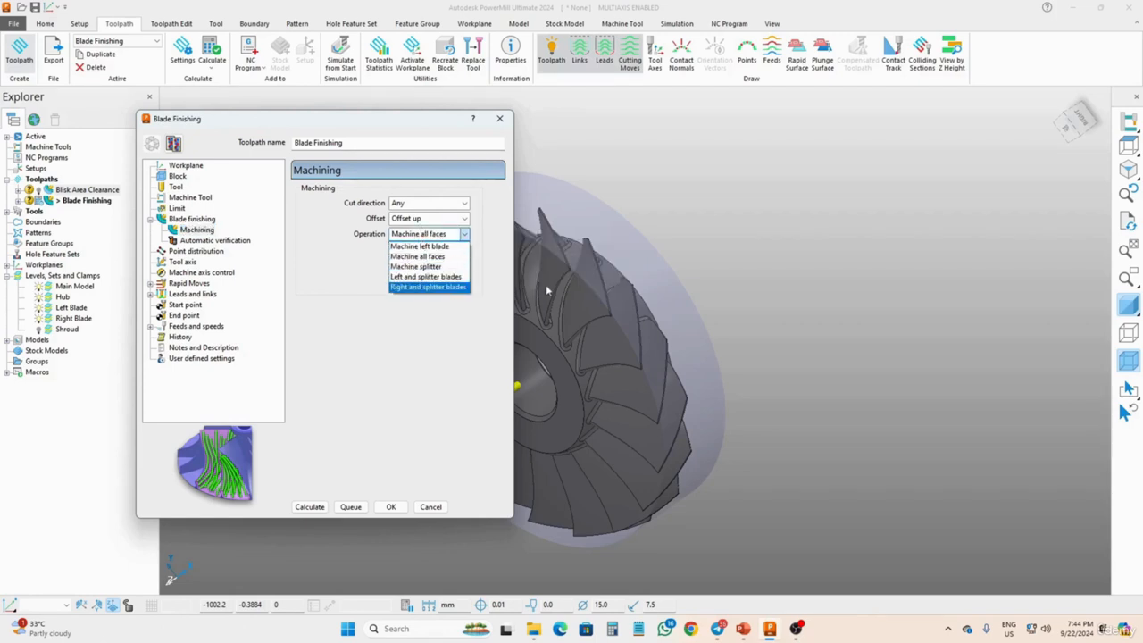
left_click(667, 192)
middle_click_drag(639, 240, 703, 242)
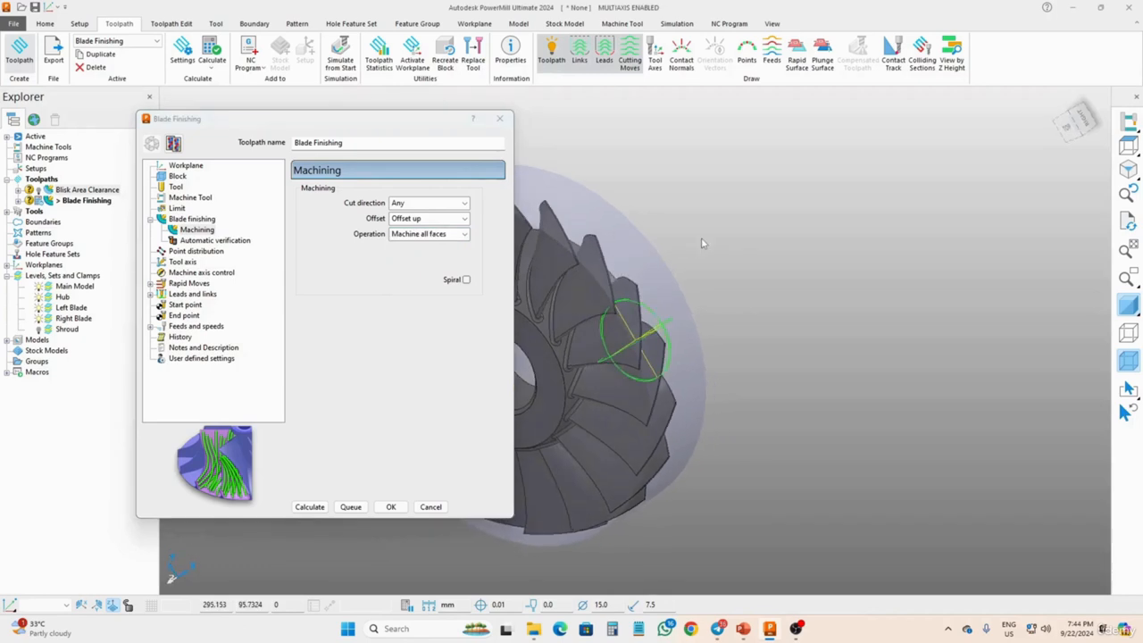
left_click(433, 234)
left_click(552, 247)
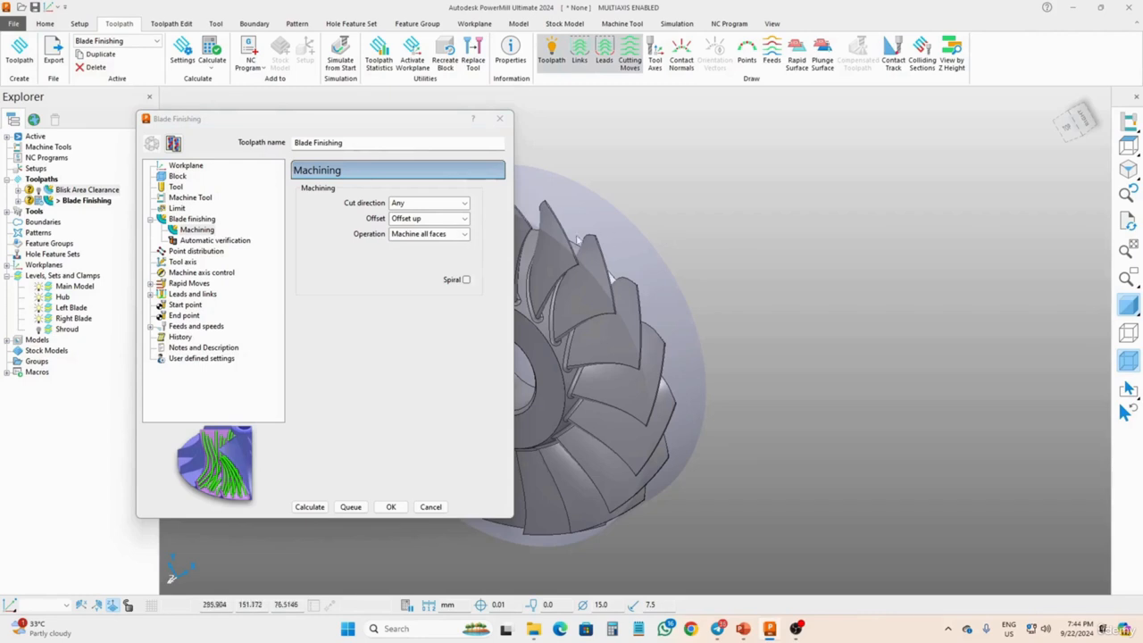
left_click(312, 510)
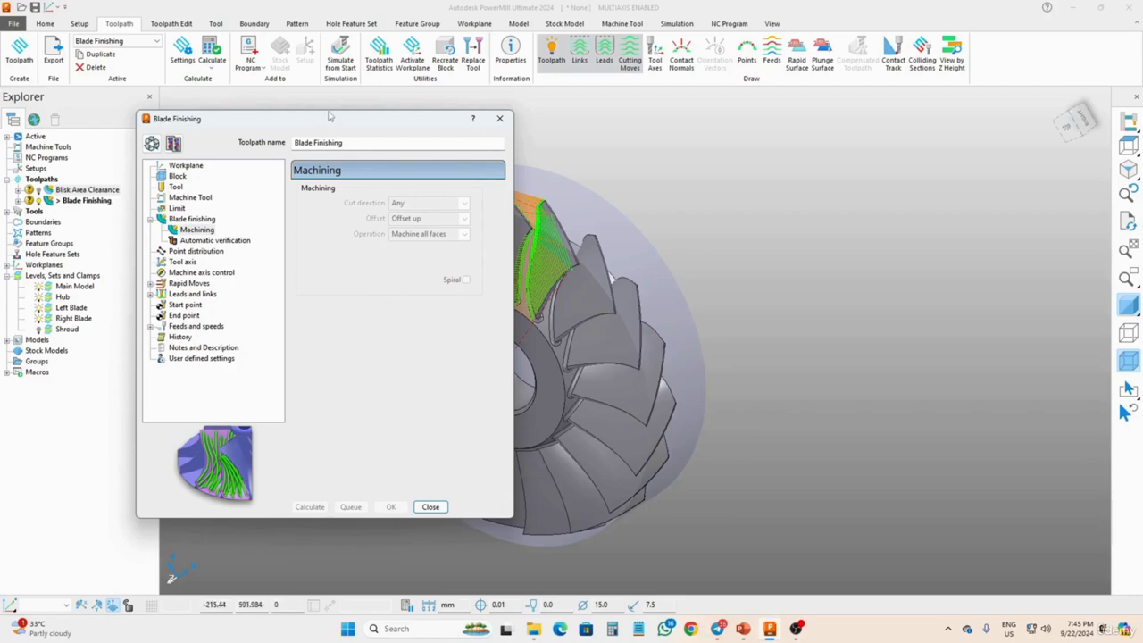
Move the toolpath dialog aside and examine the calculated finishing passes on the blade faces.
left_click_drag(329, 121, 165, 142)
middle_click_drag(581, 268, 521, 334)
scroll(527, 313, "up", 5)
scroll(544, 268, "down", 2)
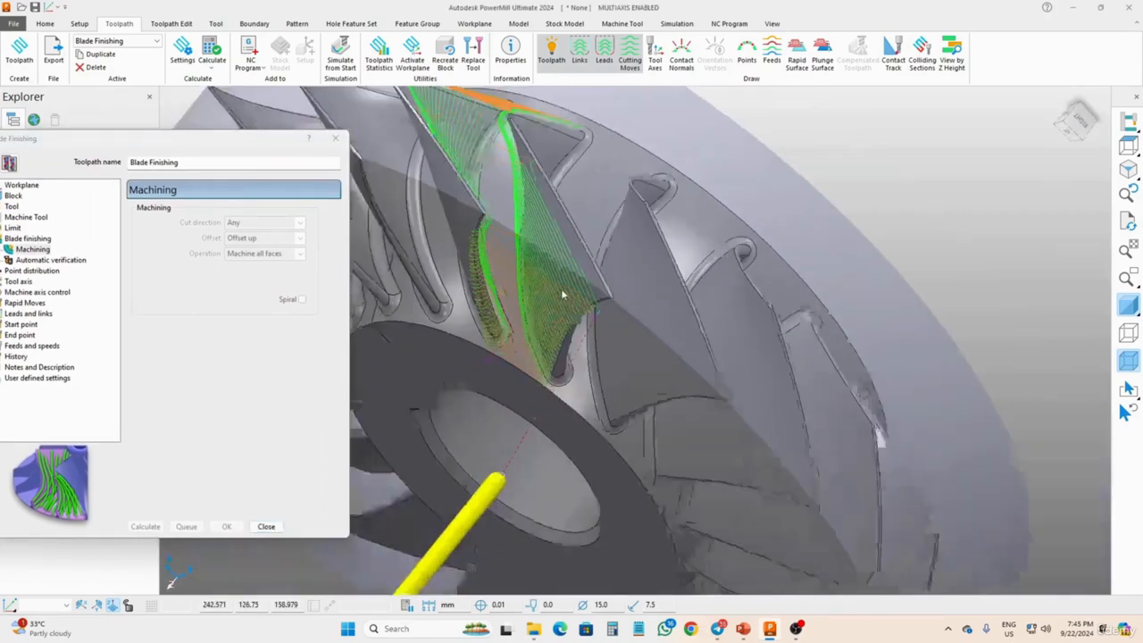
middle_click_drag(565, 295, 562, 284)
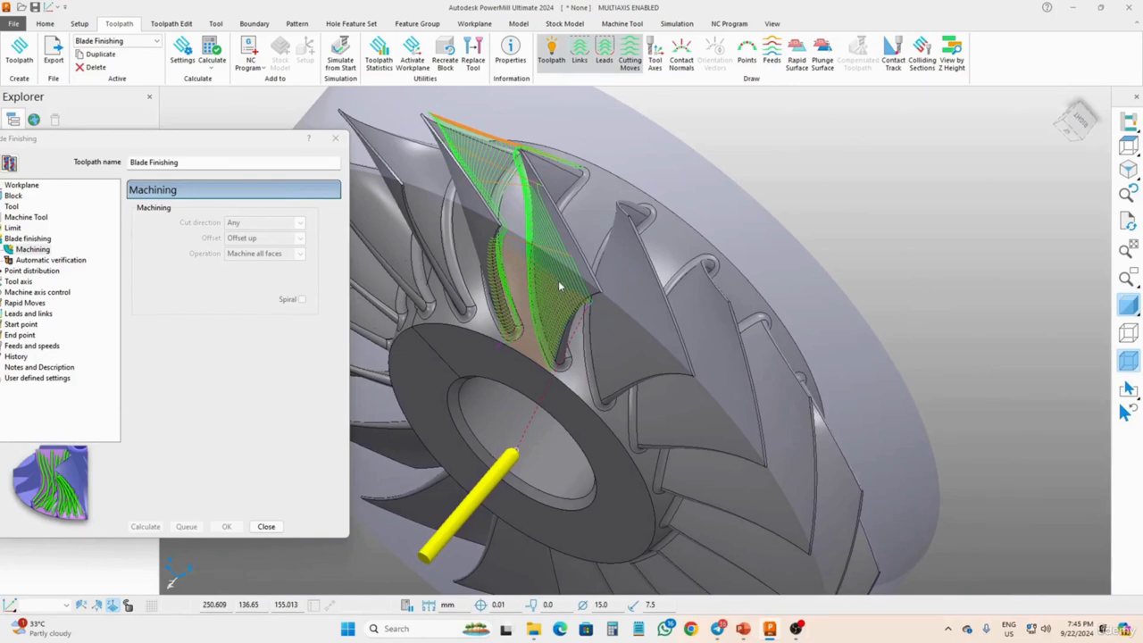
middle_click_drag(522, 236, 547, 329)
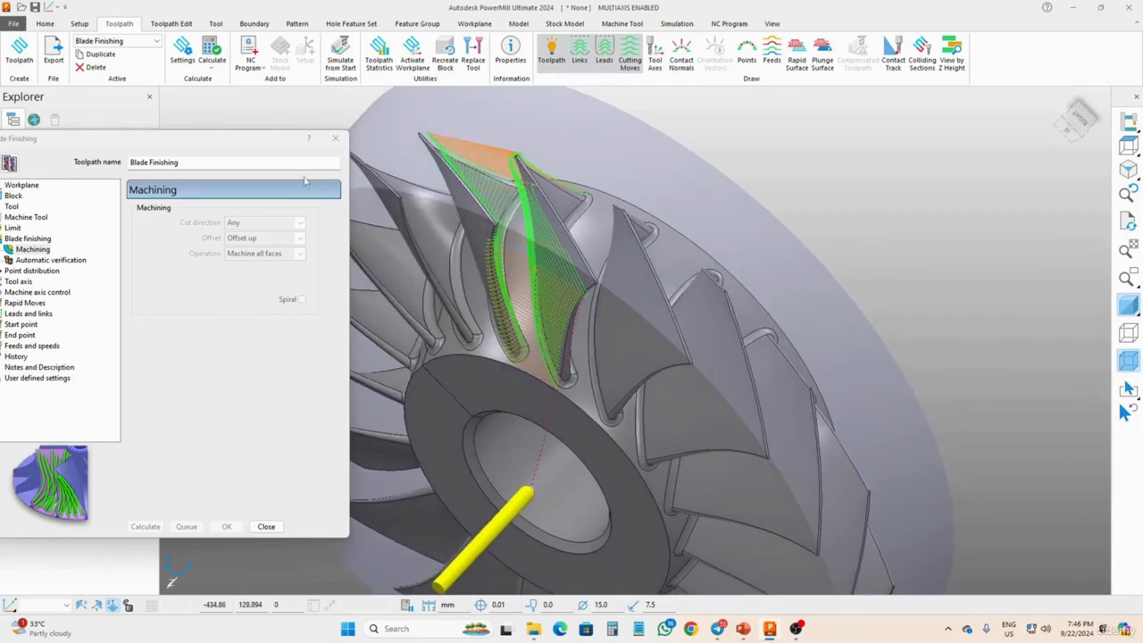
Simulate the Blade Finishing toolpath at 8.0 x feed rate and watch the tool move along the blades.
left_click(676, 24)
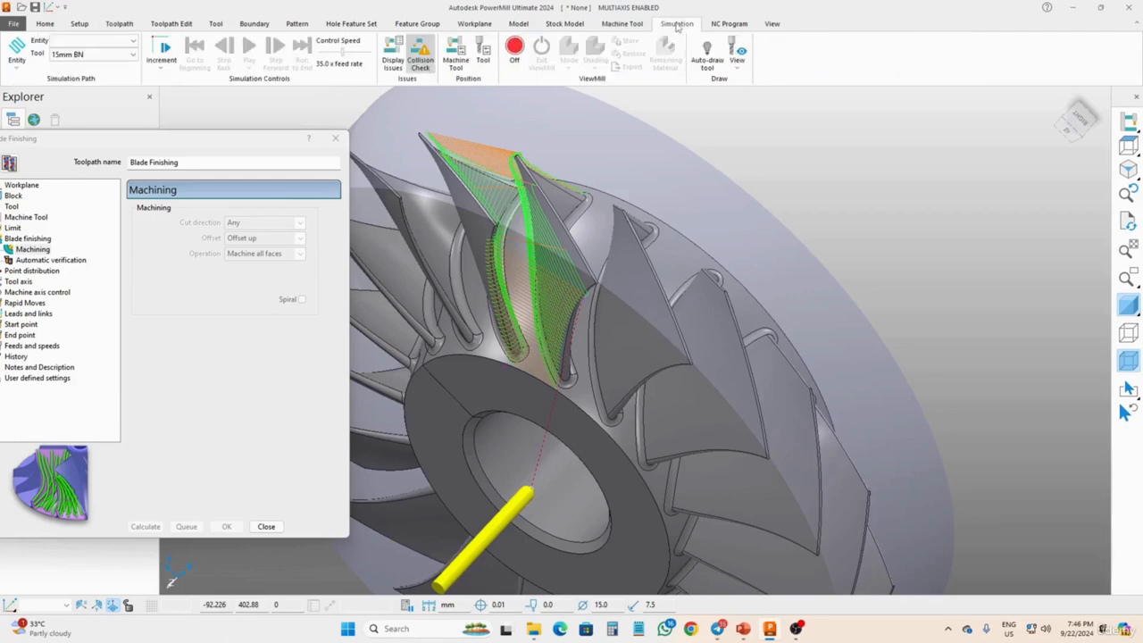
left_click(99, 40)
left_click(111, 96)
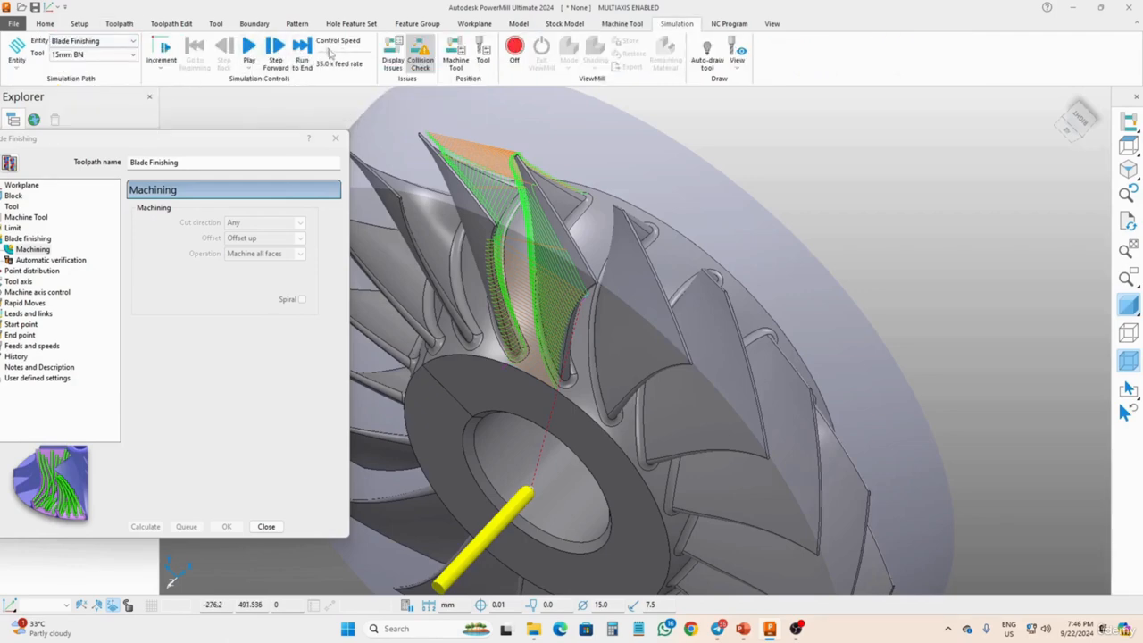
left_click_drag(342, 52, 326, 52)
left_click(253, 52)
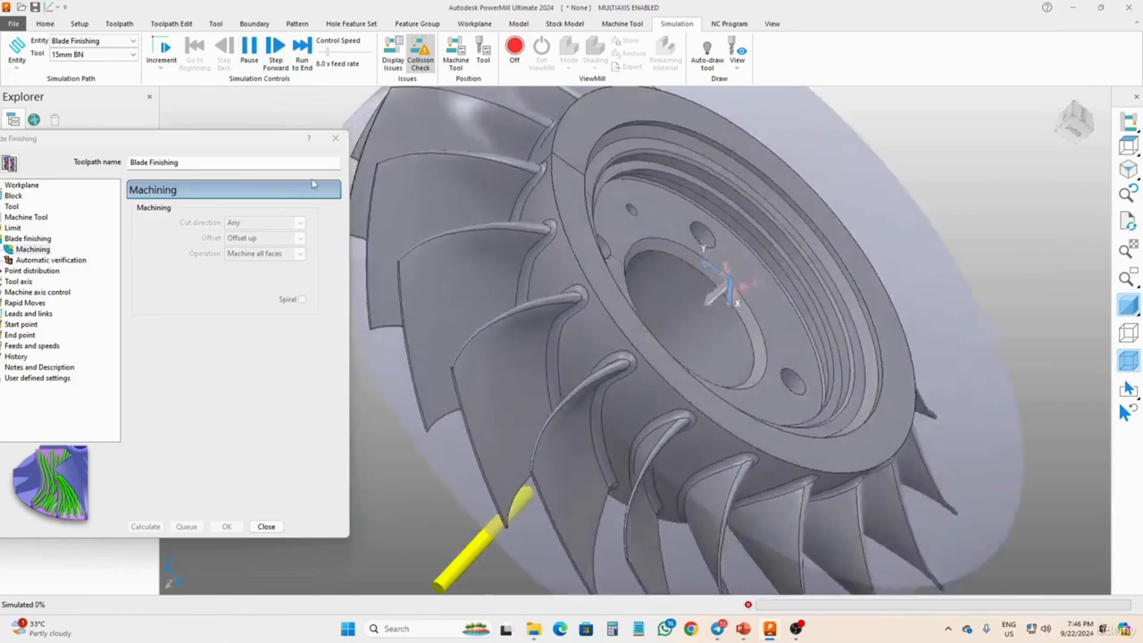
scroll(400, 189, "down", 4)
middle_click_drag(527, 390, 676, 86)
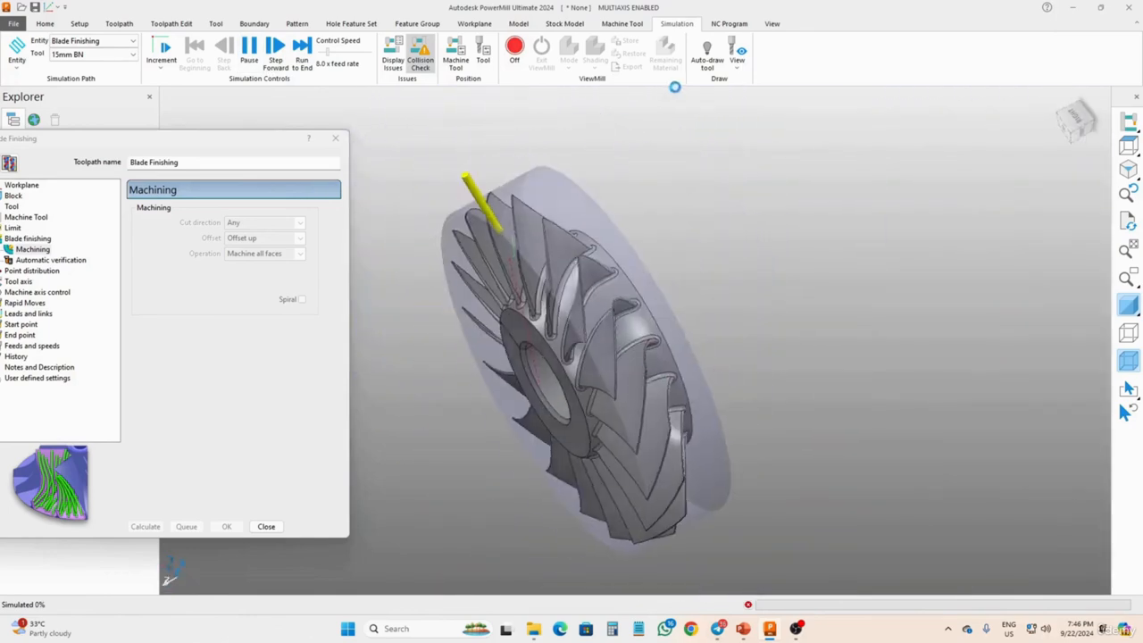
middle_click_drag(495, 291, 657, 201)
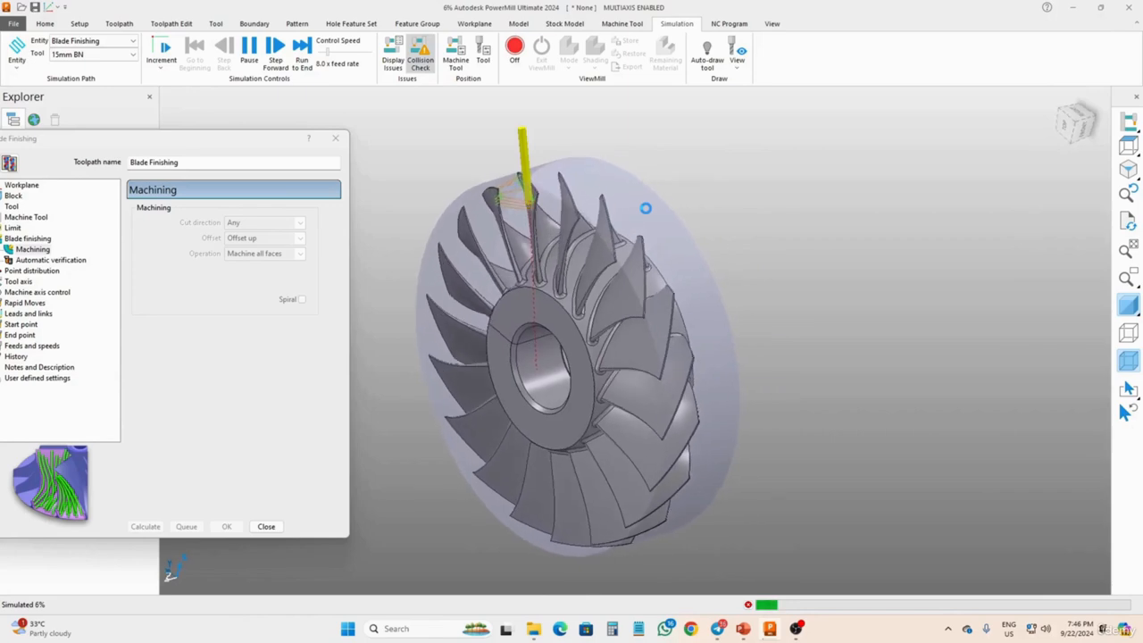
scroll(584, 245, "up", 3)
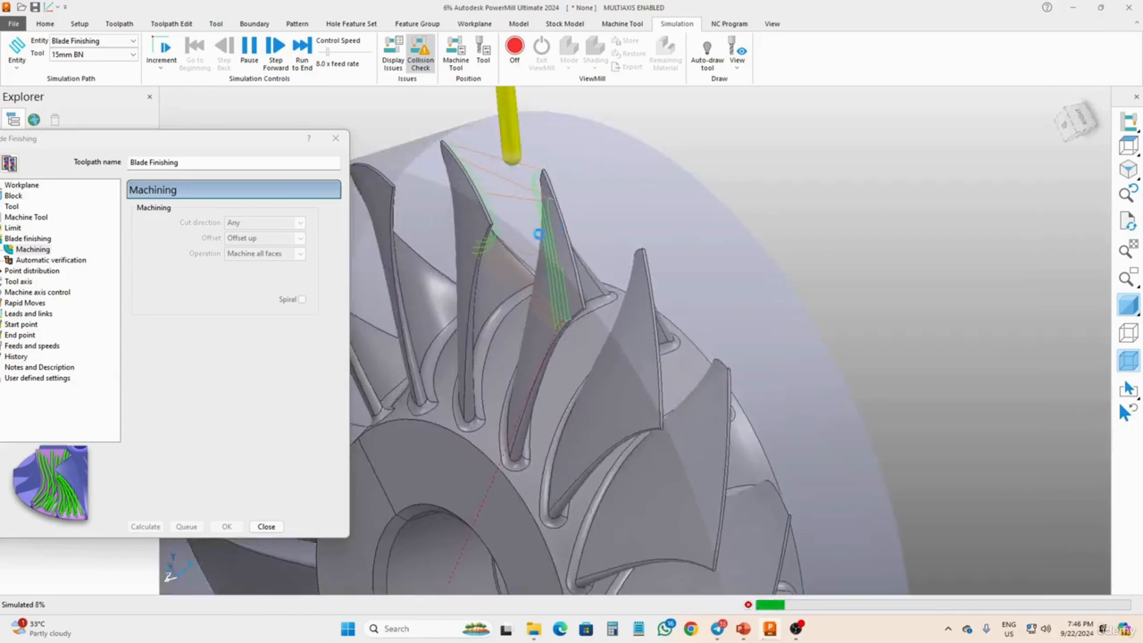
Reopen the Blade Finishing parameters for editing, set Offset to Merge, keep Machine all faces, and recalculate the toolpath.
middle_click_drag(584, 245, 779, 231, "shift")
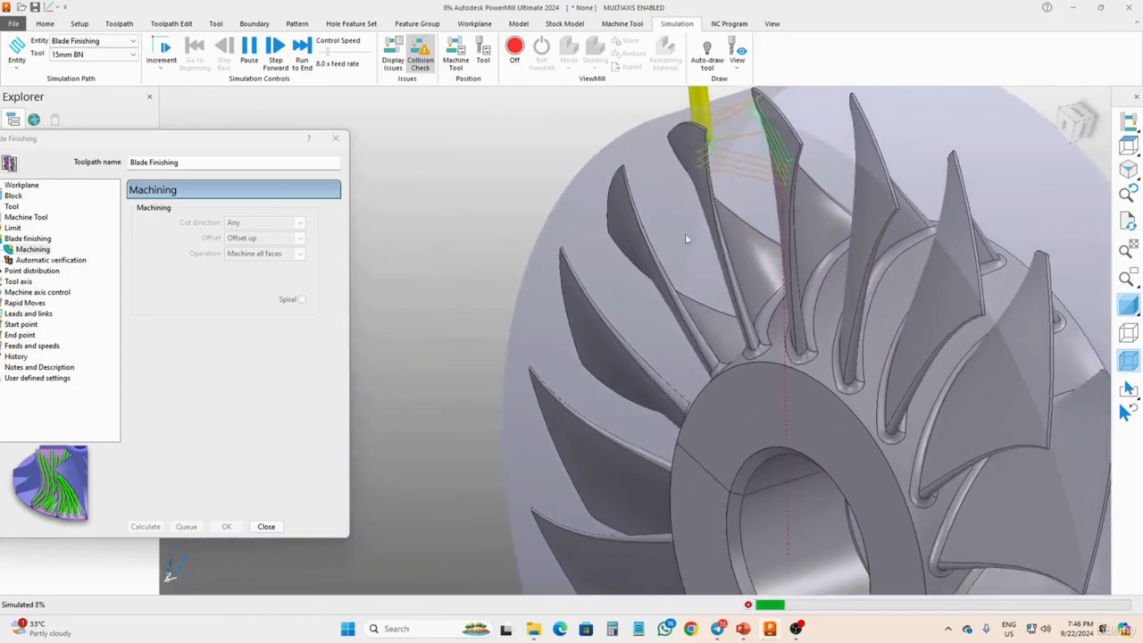
left_click_drag(214, 140, 359, 150)
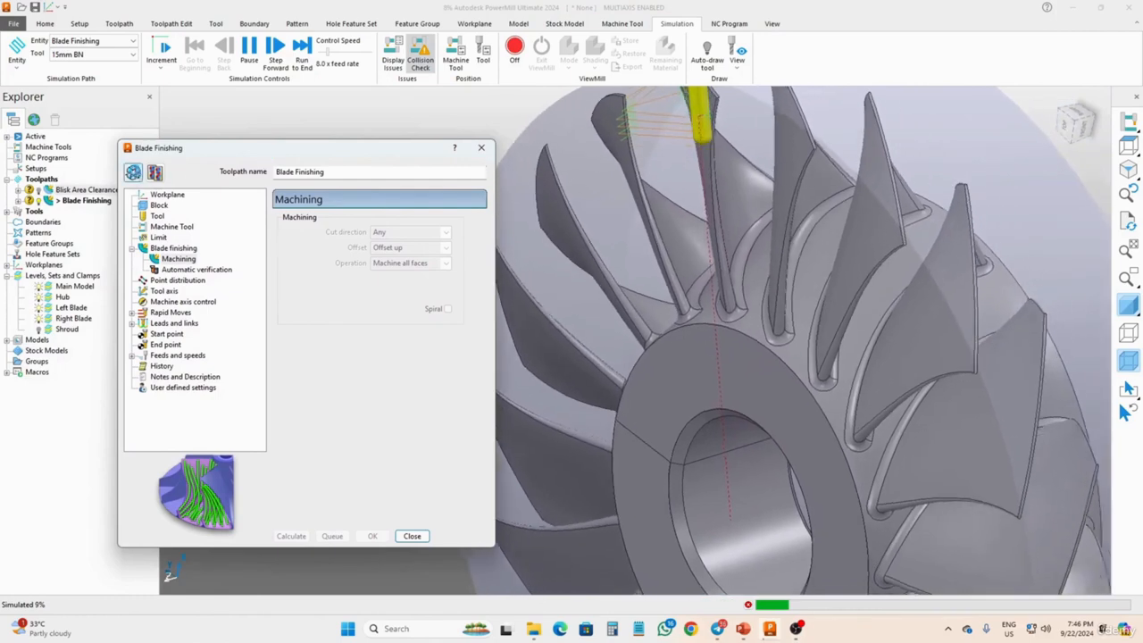
left_click(134, 173)
left_click(397, 250)
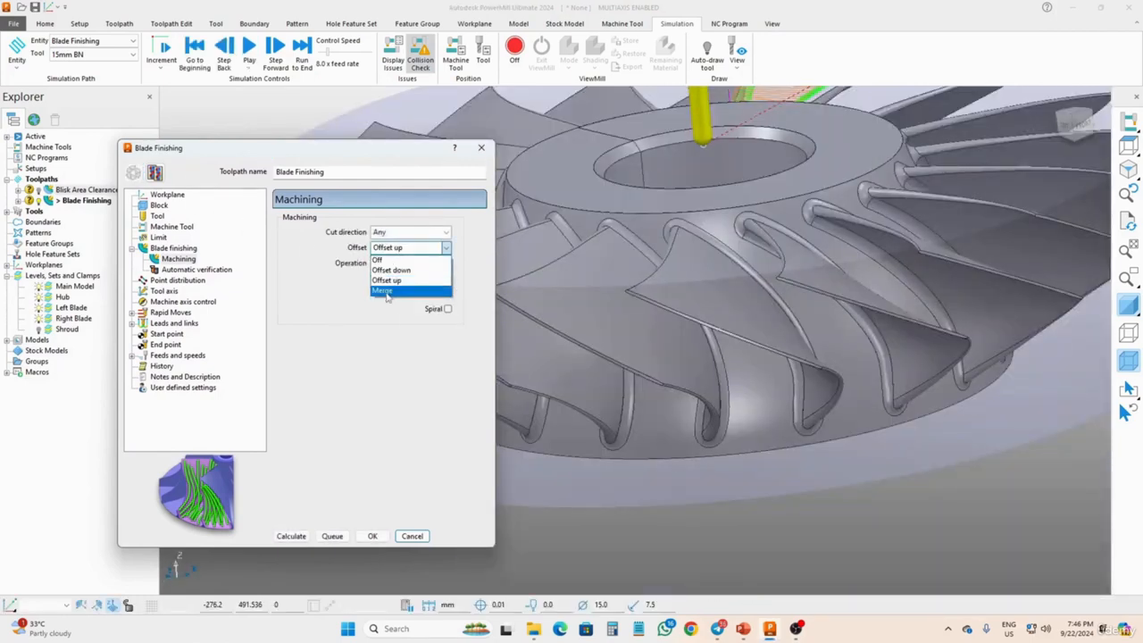
left_click(389, 291)
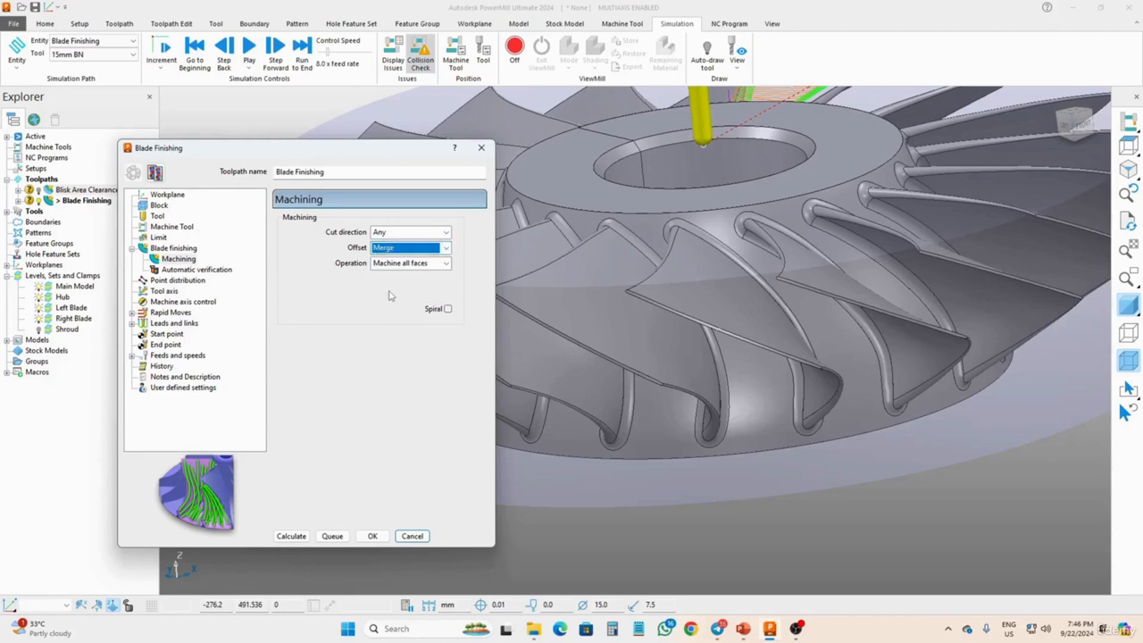
left_click(394, 263)
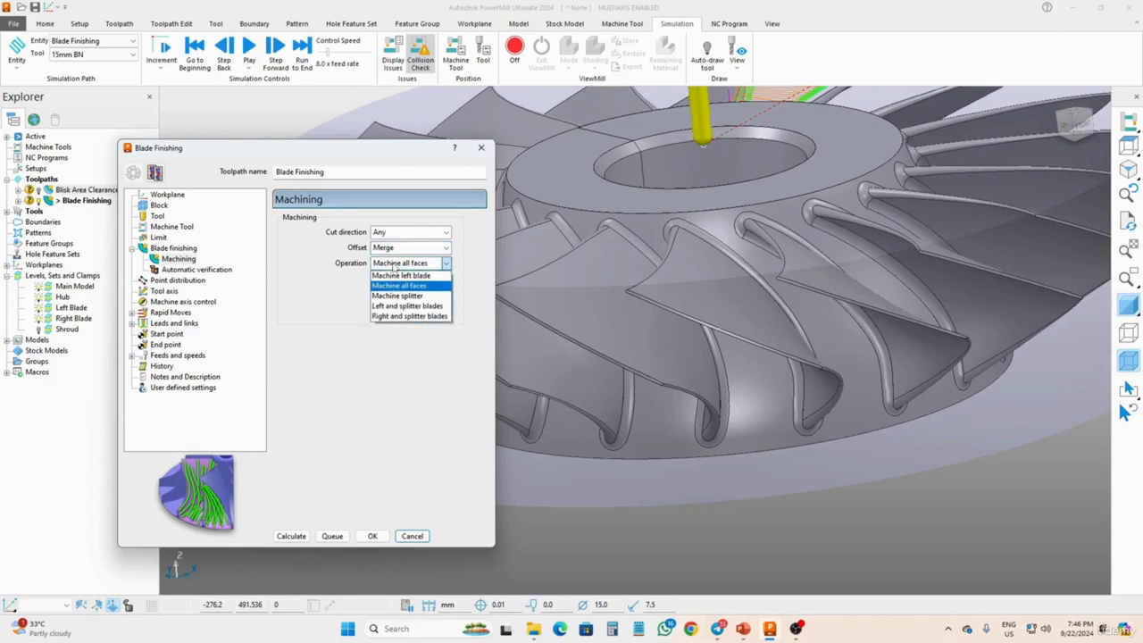
left_click(334, 296)
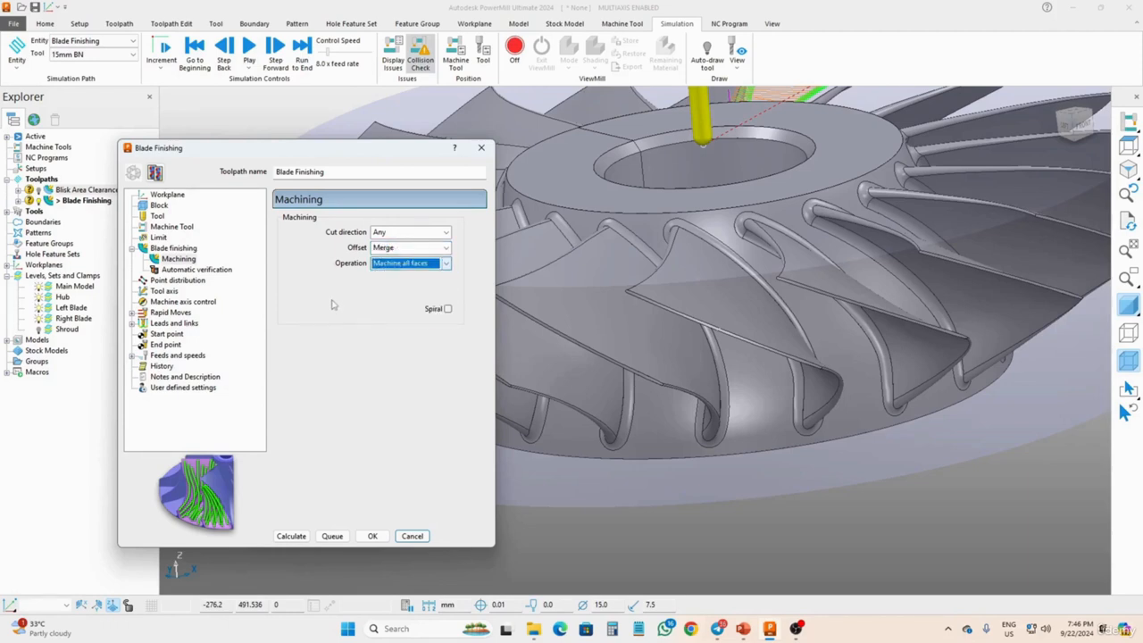
left_click(291, 536)
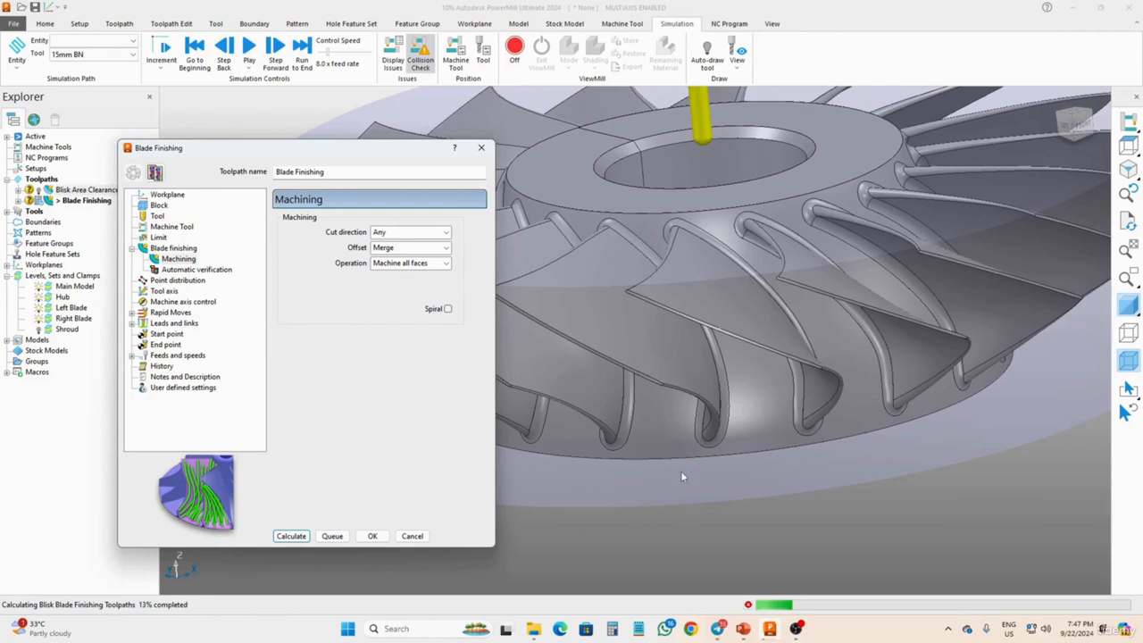
Examine the merged finishing passes on the facing blade surfaces, close up and across the whole blisk.
middle_click_drag(683, 477, 680, 471)
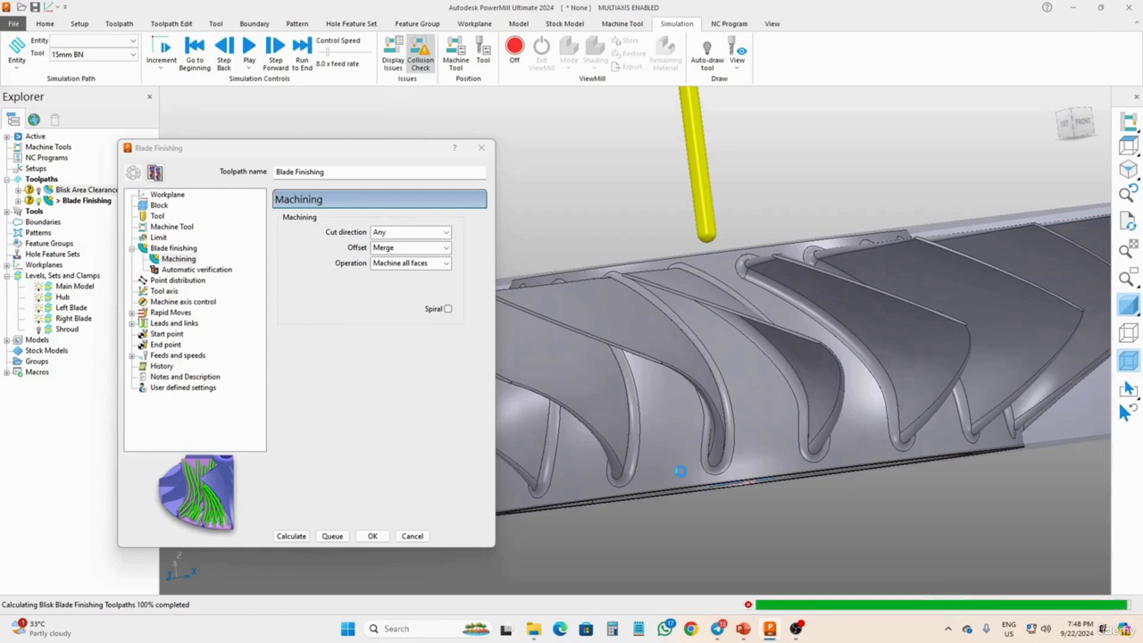
scroll(684, 472, "down", 7)
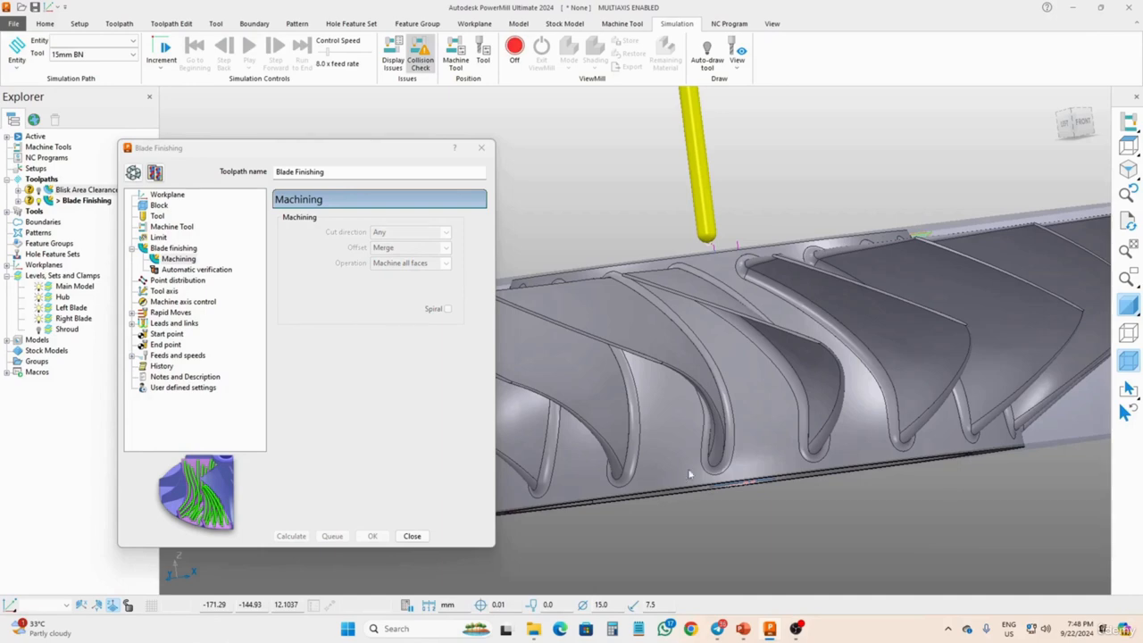
middle_click_drag(635, 340, 715, 217)
scroll(725, 170, "up", 6)
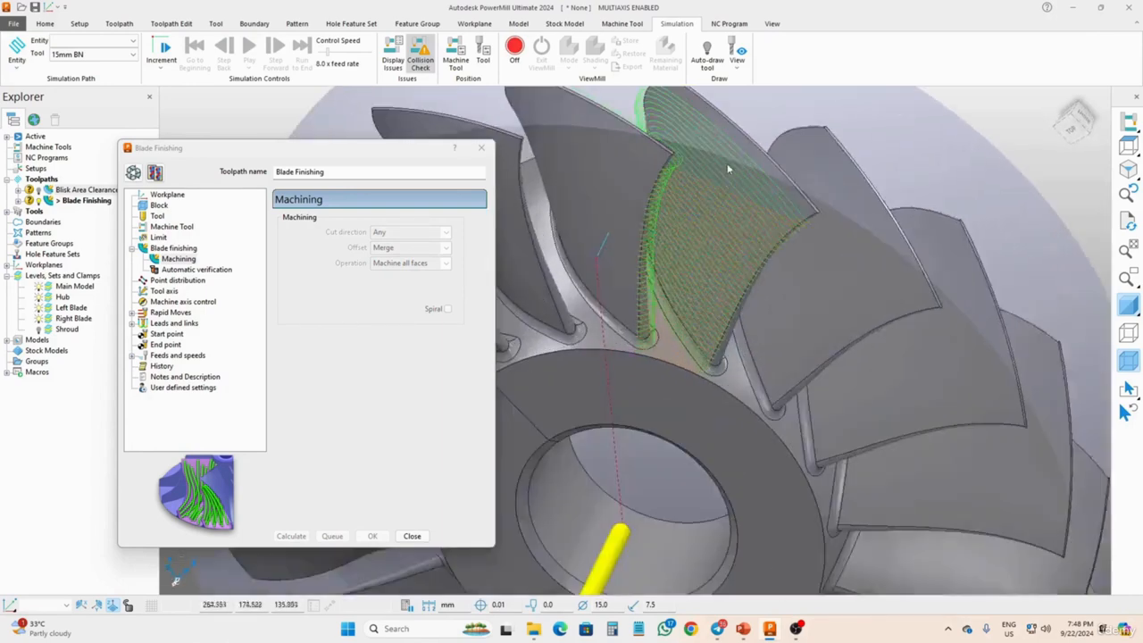
middle_click_drag(727, 169, 674, 203)
scroll(692, 250, "down", 4)
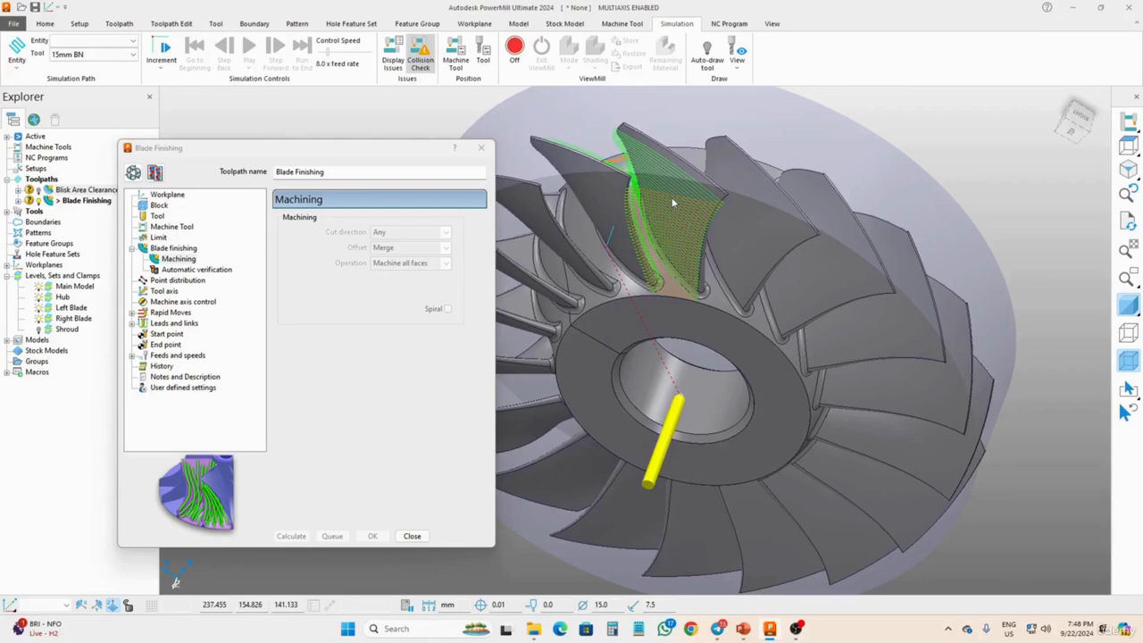
scroll(674, 203, "down", 2)
scroll(674, 203, "down", 2)
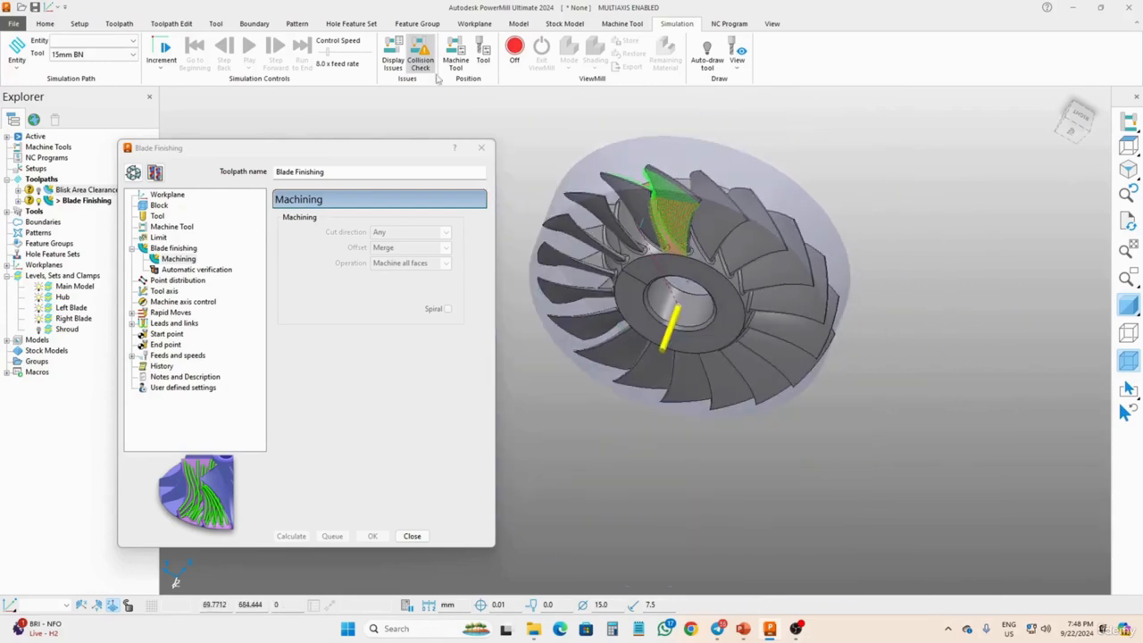
Simulate the merged Blade Finishing toolpath at 8.0 x feed rate and watch the tool move between the blades.
left_click(99, 41)
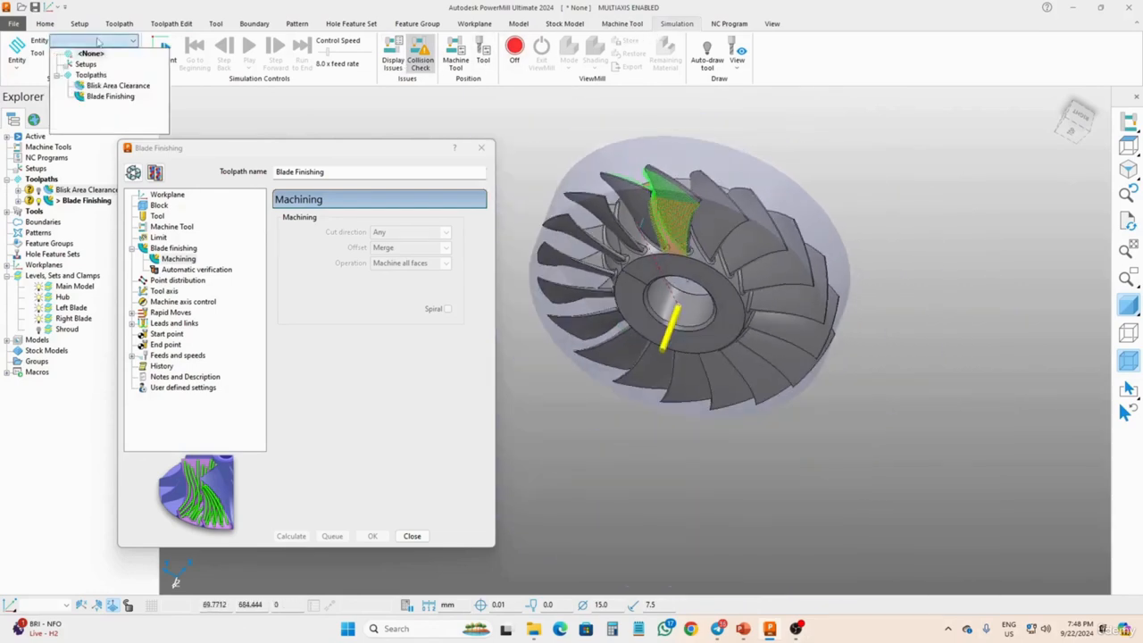
left_click(103, 107)
left_click(249, 55)
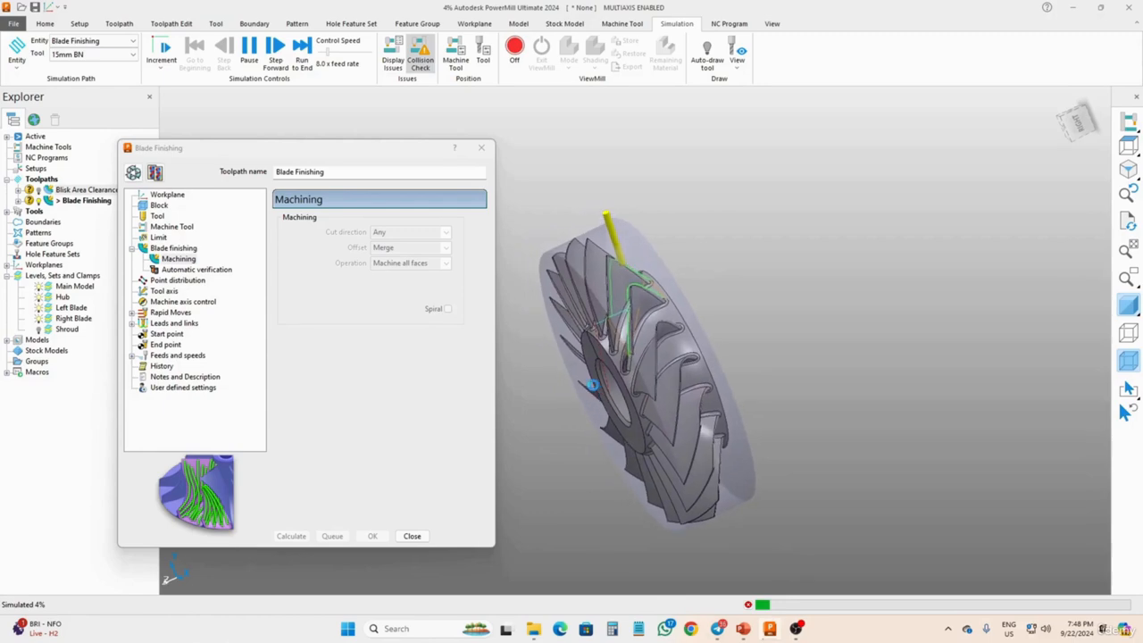
scroll(651, 289, "up", 5)
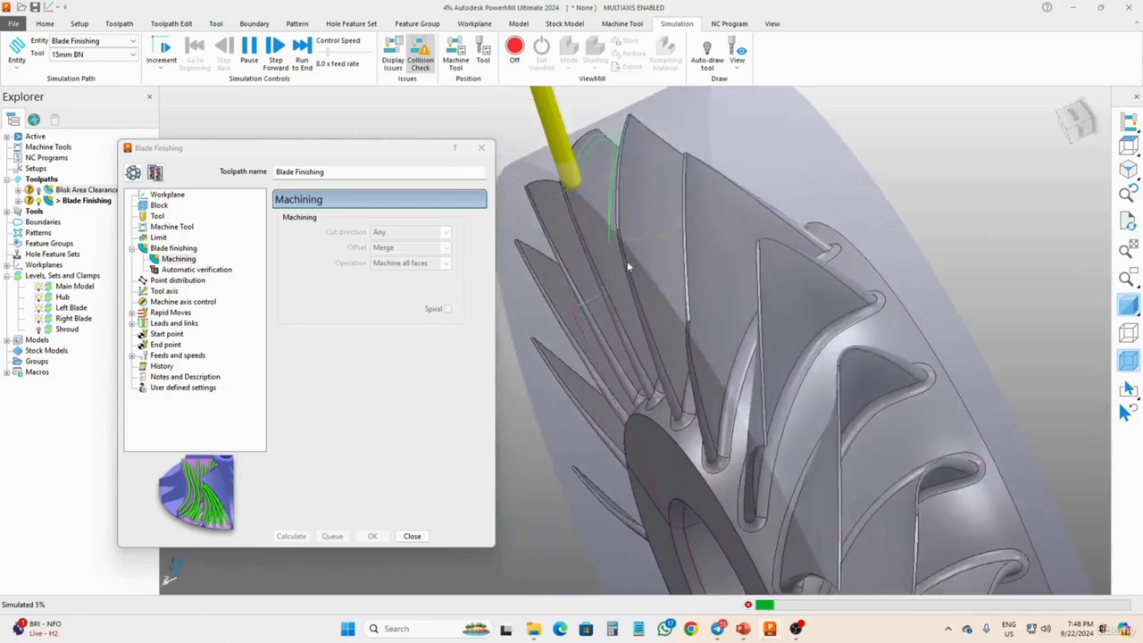
scroll(629, 263, "up", 3)
scroll(653, 197, "down", 5)
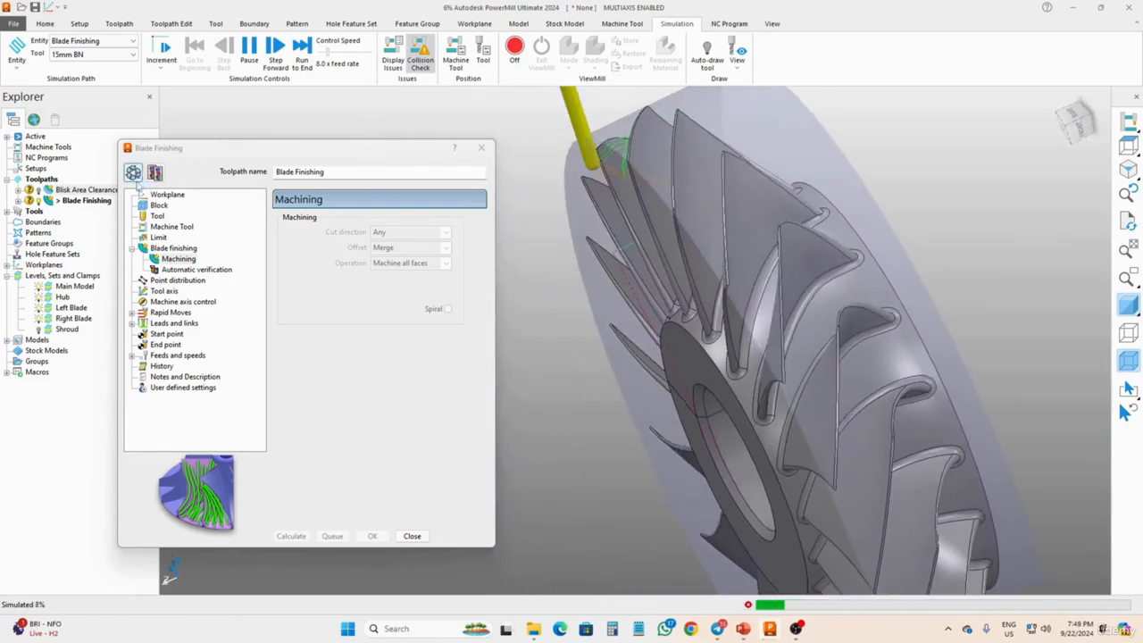
Edit Blade Finishing to Machine left blade with start position Top and Offset up, and recalculate the toolpath.
left_click(134, 173)
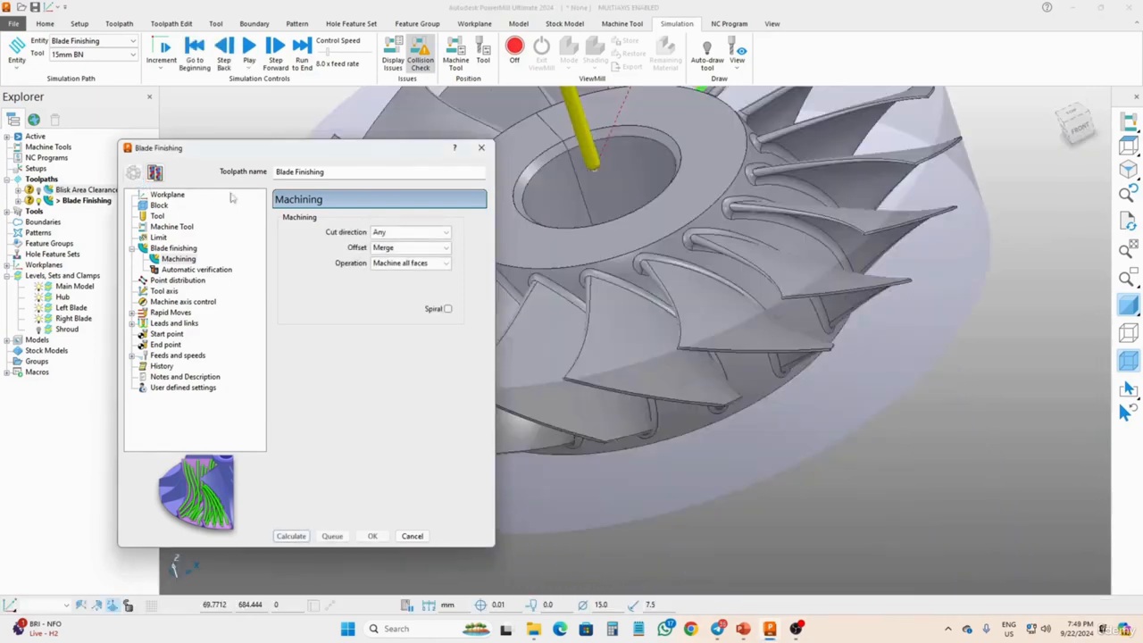
left_click(405, 264)
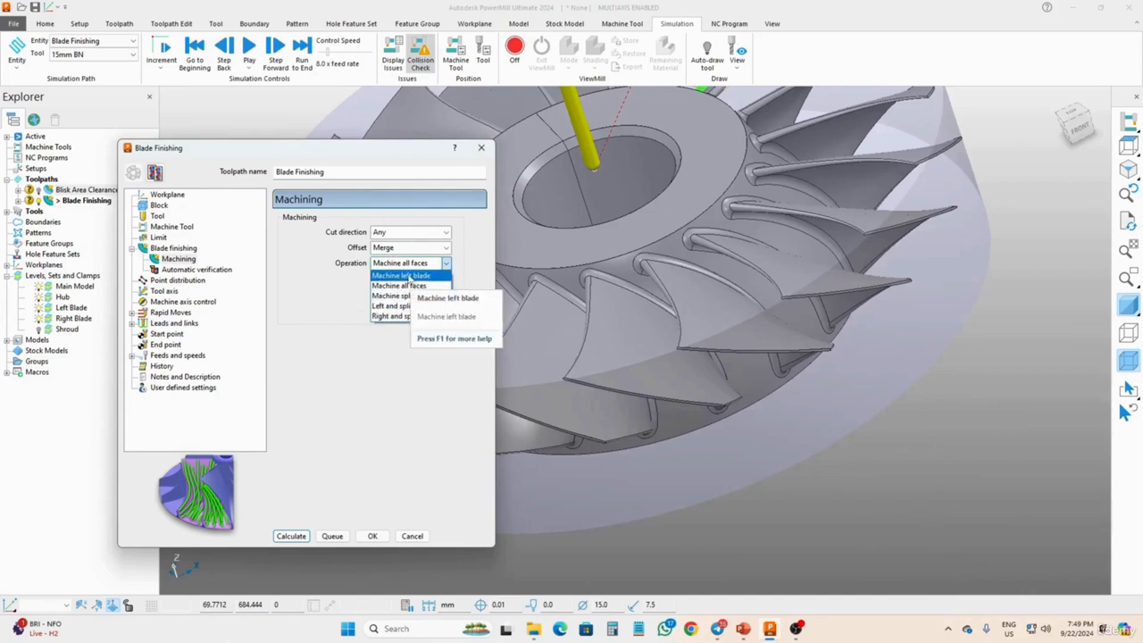
left_click(402, 276)
left_click(401, 298)
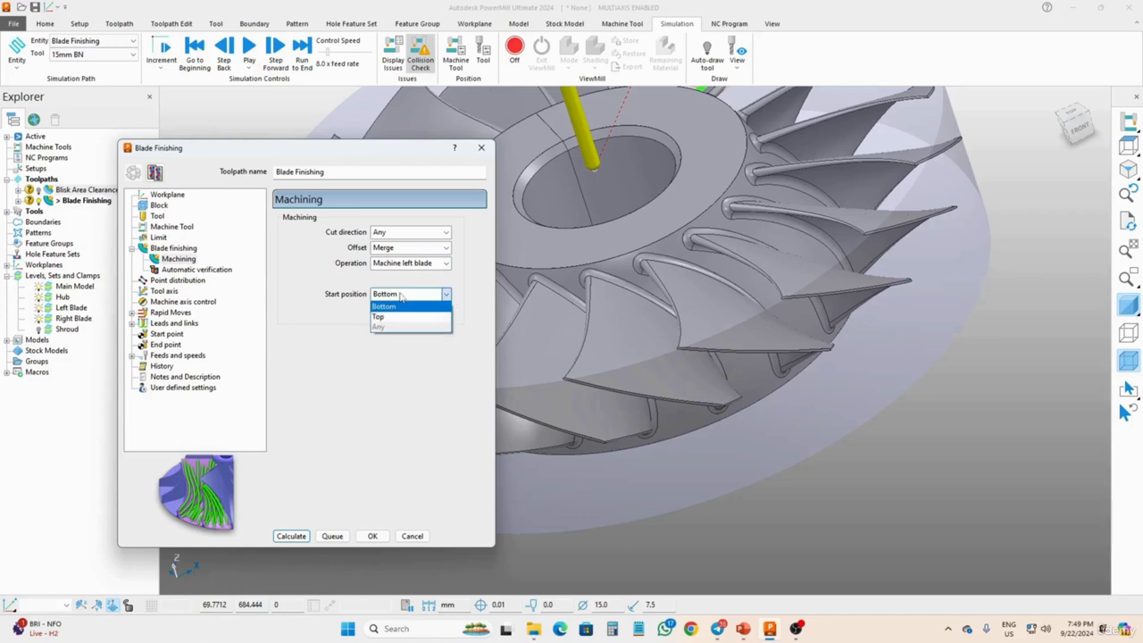
left_click(401, 317)
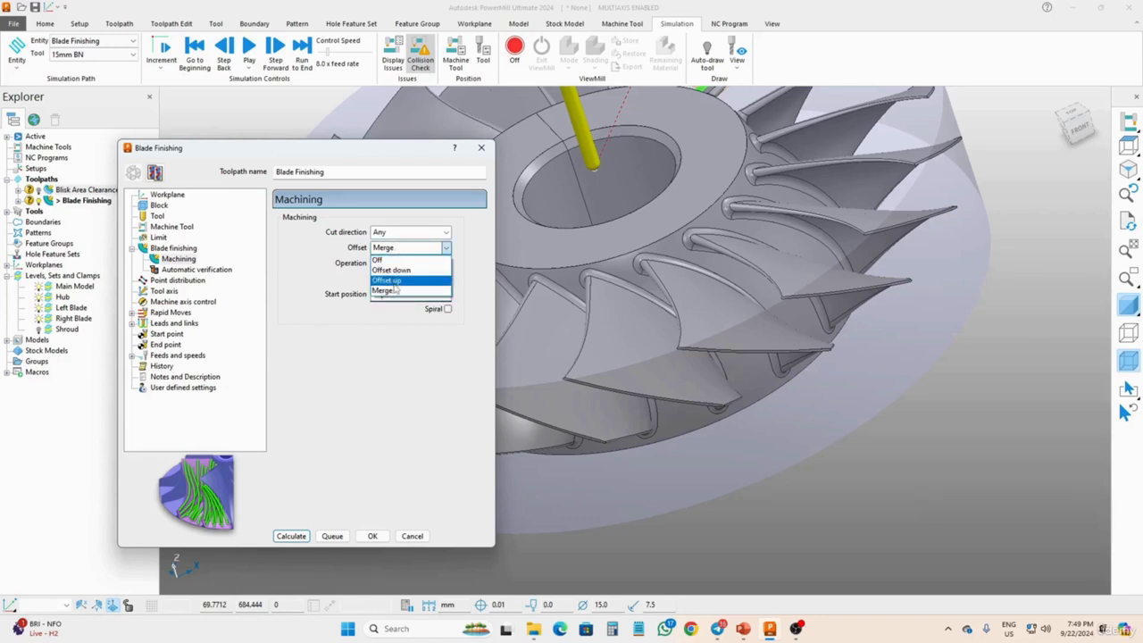
left_click(394, 284)
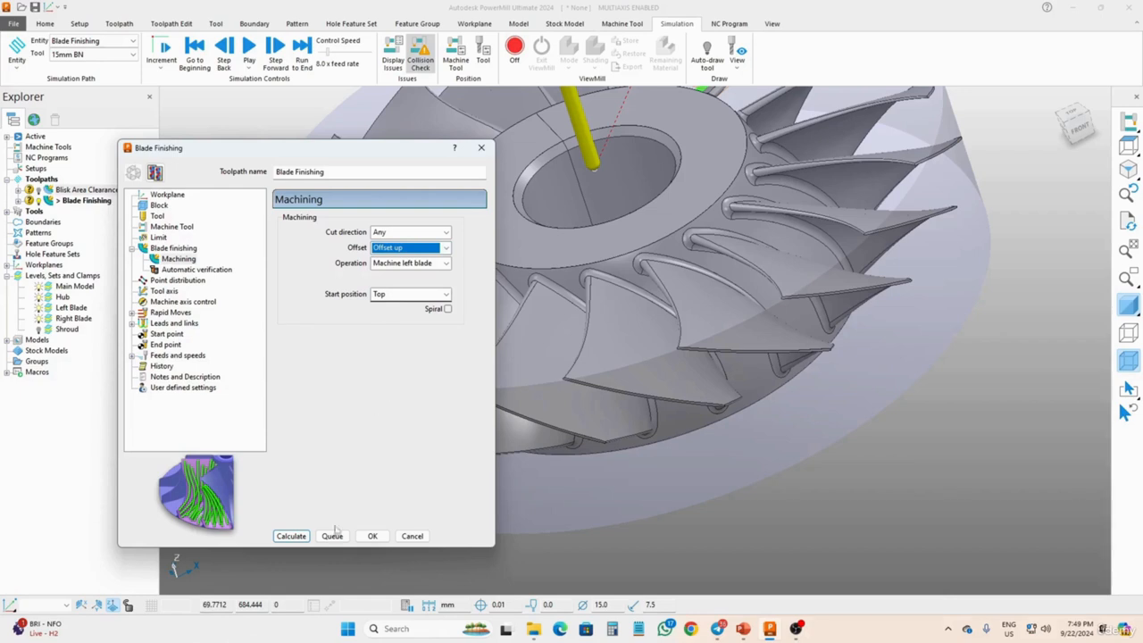
left_click(294, 537)
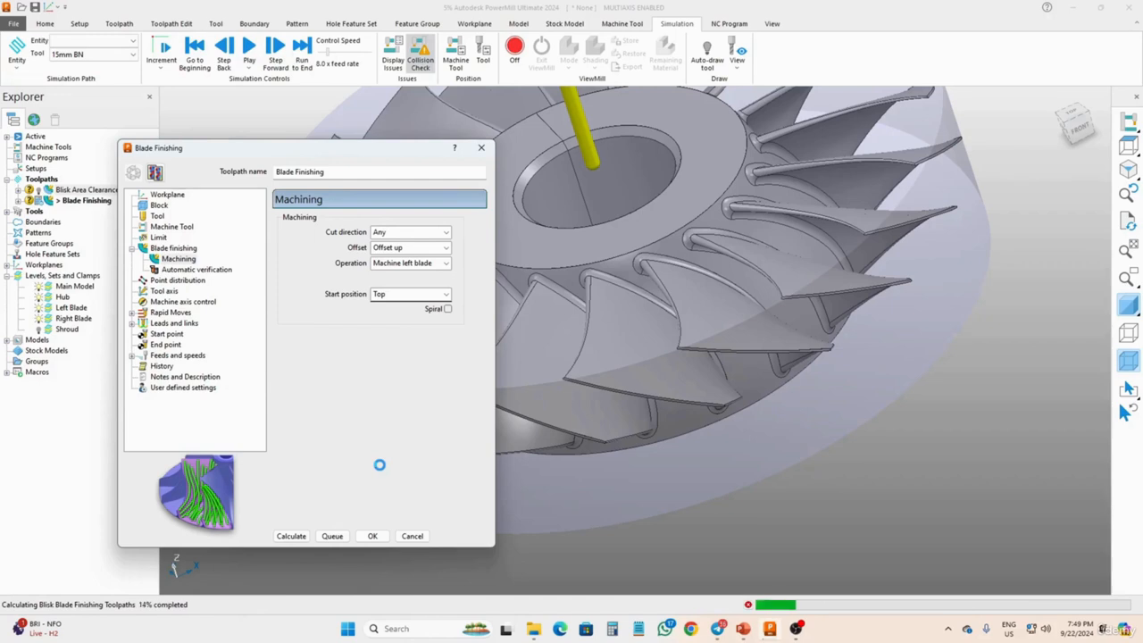
Inspect the recalculated finishing passes around the single left blade.
scroll(715, 255, "down", 2)
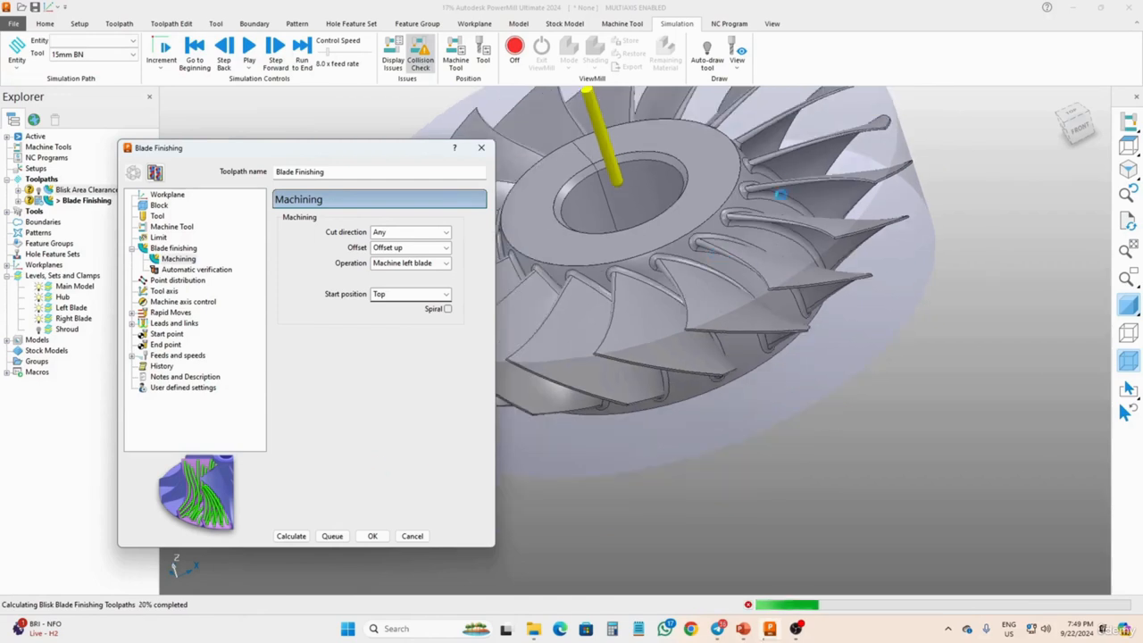
middle_click_drag(779, 193, 632, 176)
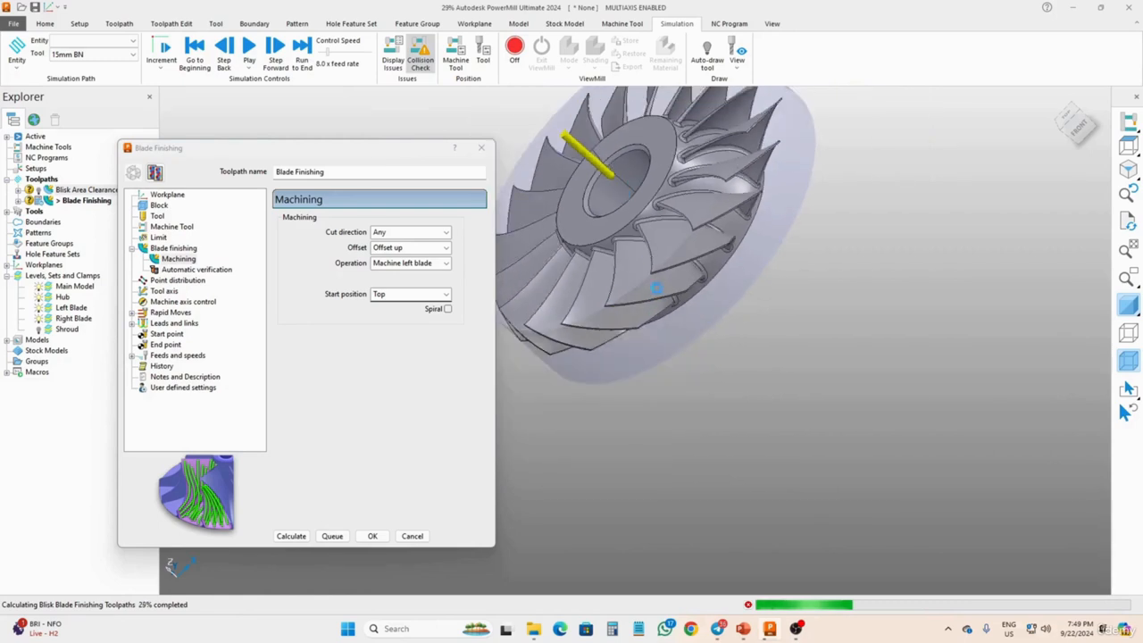
middle_click_drag(657, 287, 659, 303)
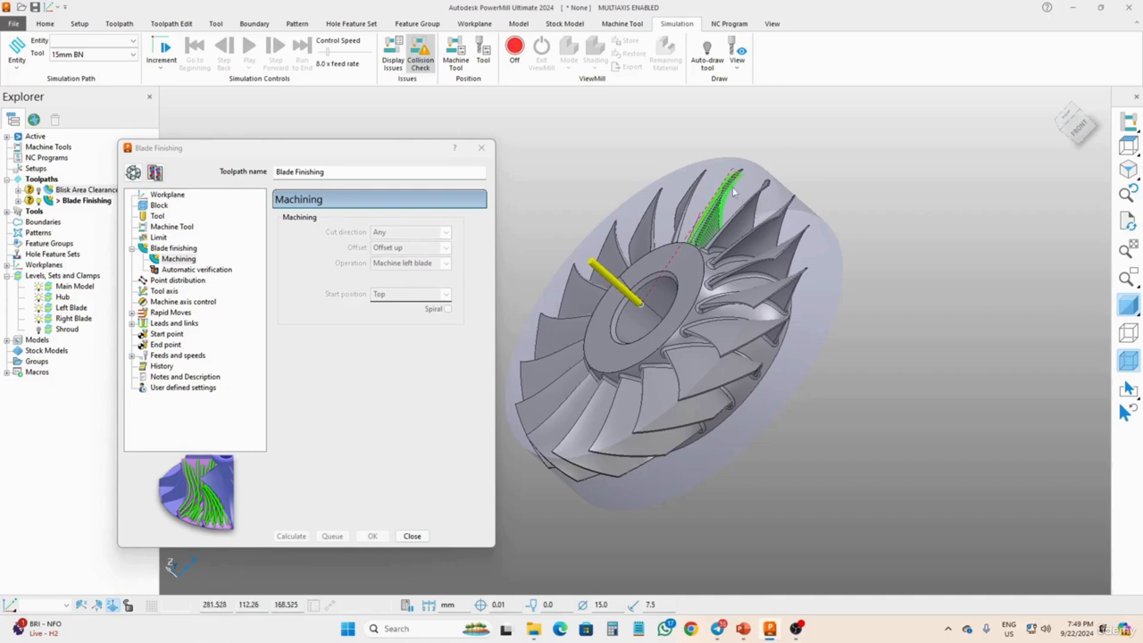
middle_click_drag(734, 191, 662, 196)
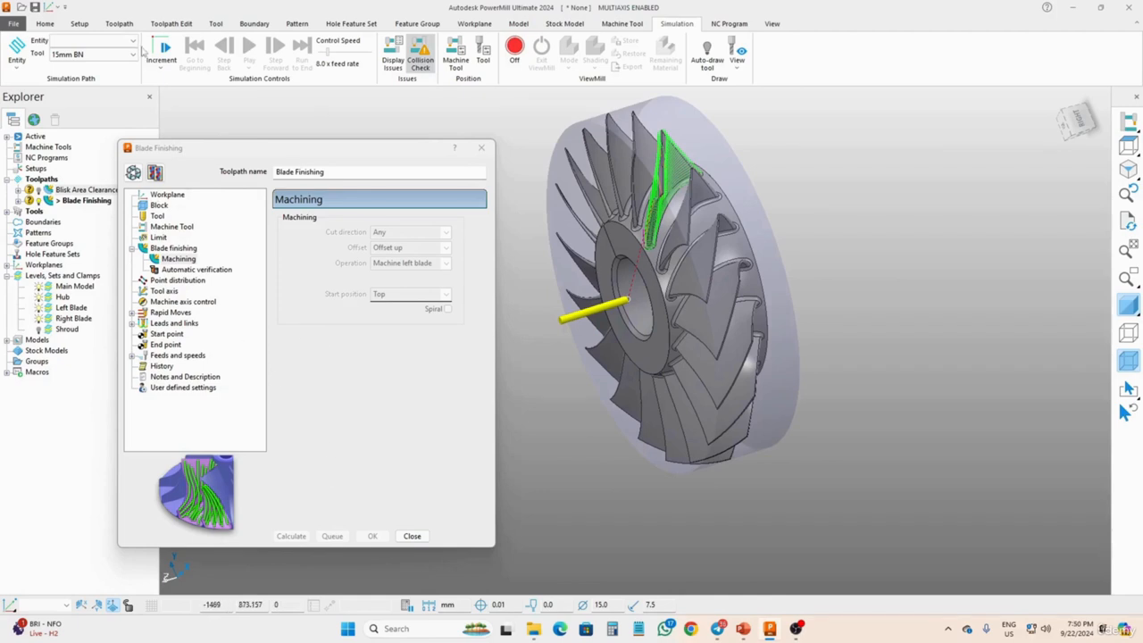
Simulate the left-blade Blade Finishing toolpath at 8.0 x feed rate and close the toolpath dialog.
left_click(133, 41)
left_click(116, 94)
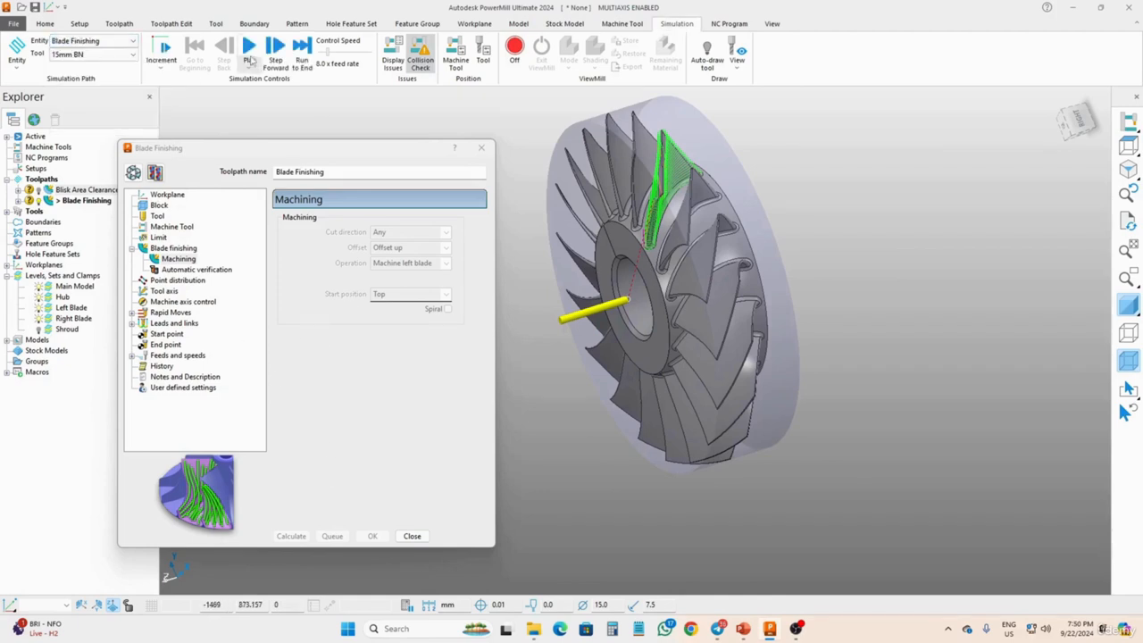
left_click(249, 49)
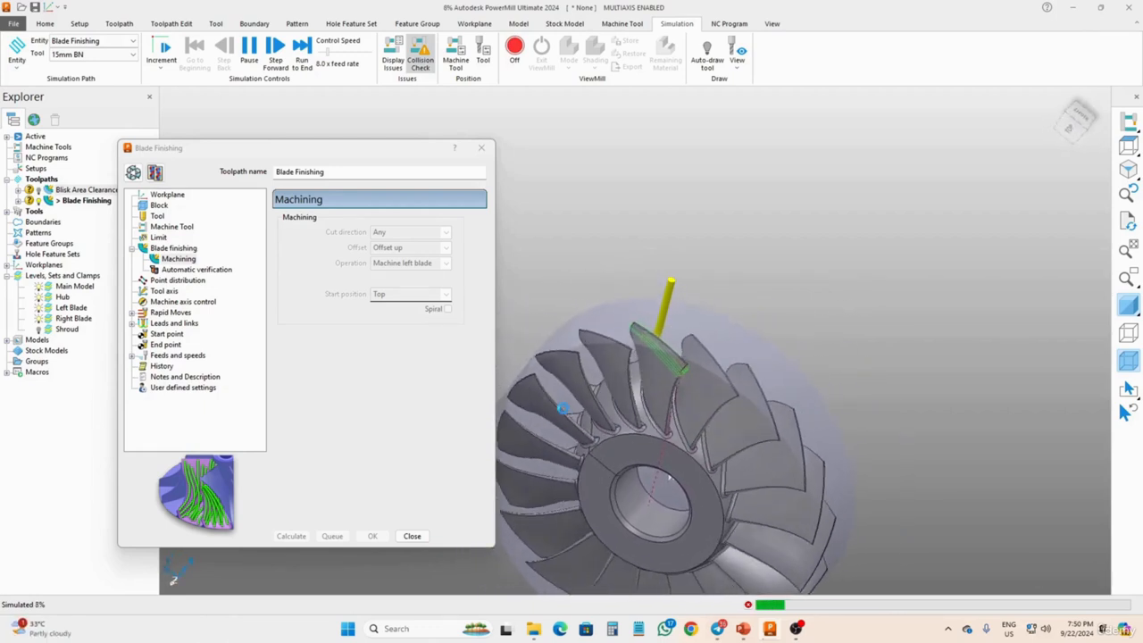
left_click(412, 536)
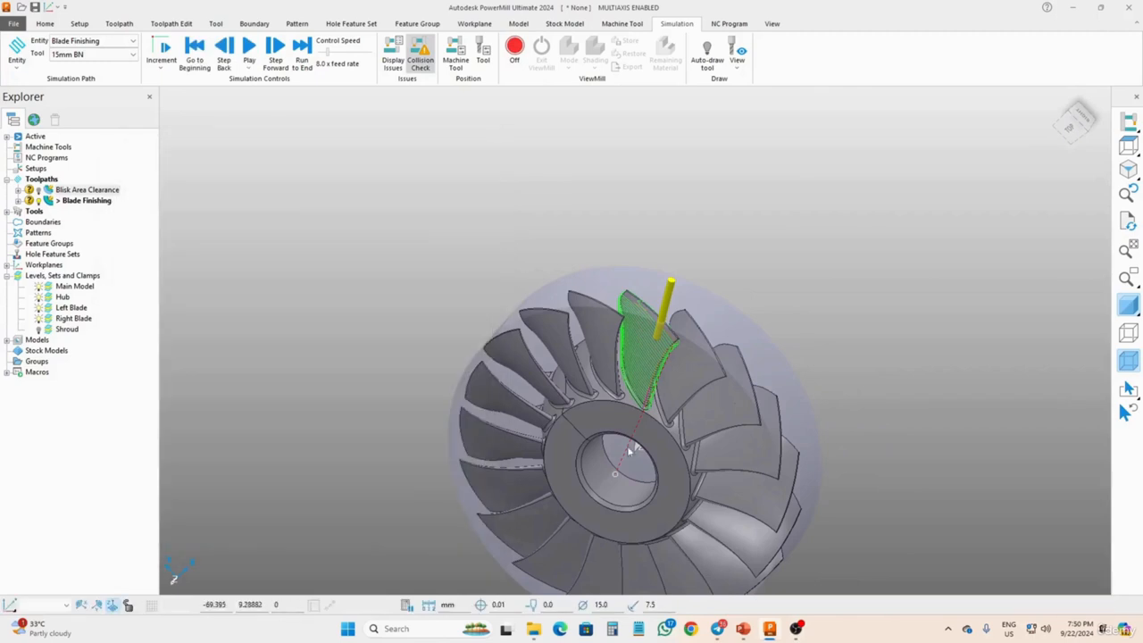
left_click(250, 49)
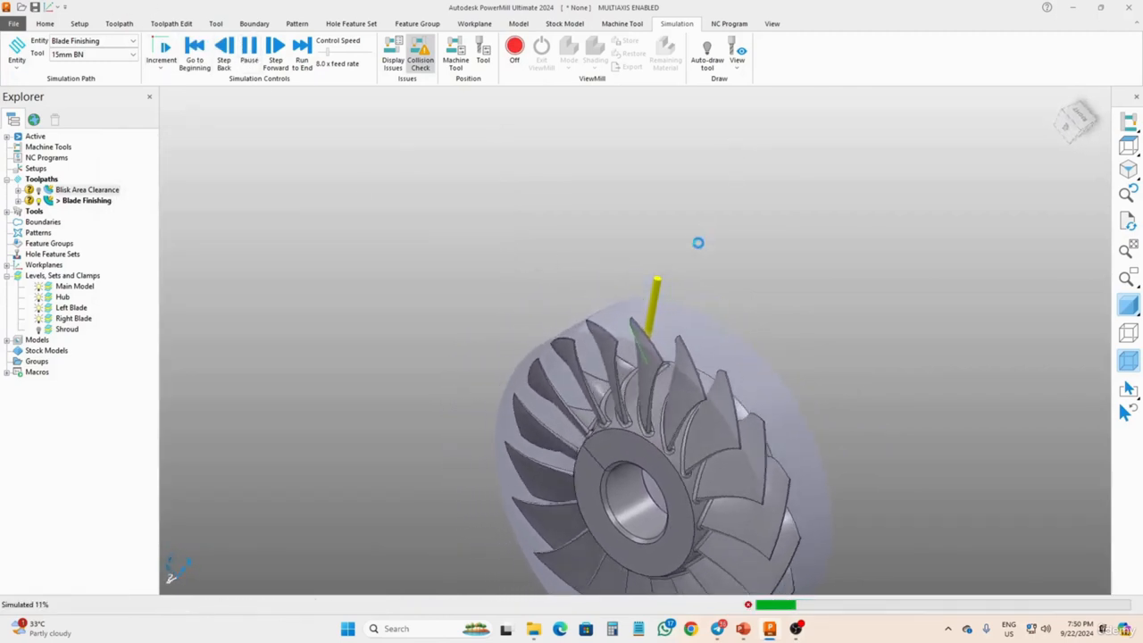
scroll(694, 250, "down", 3)
middle_click_drag(688, 288, 507, 251, "shift")
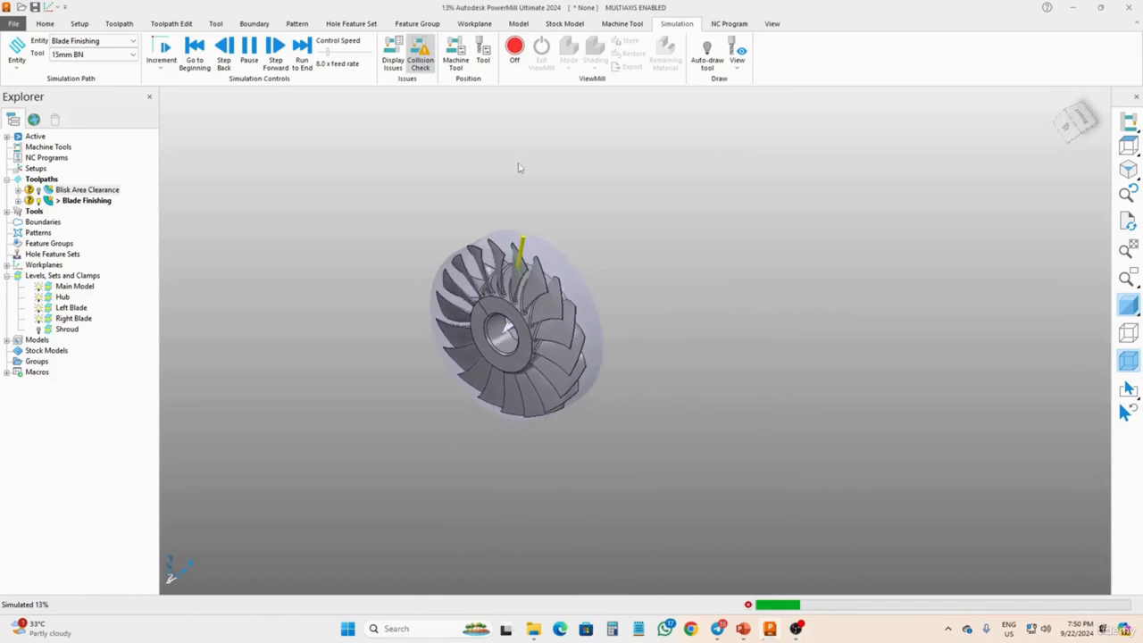
Show the machine tool axis positions, resume the simulation, and raise the simulation speed to 15.0 x feed rate.
left_click(457, 55)
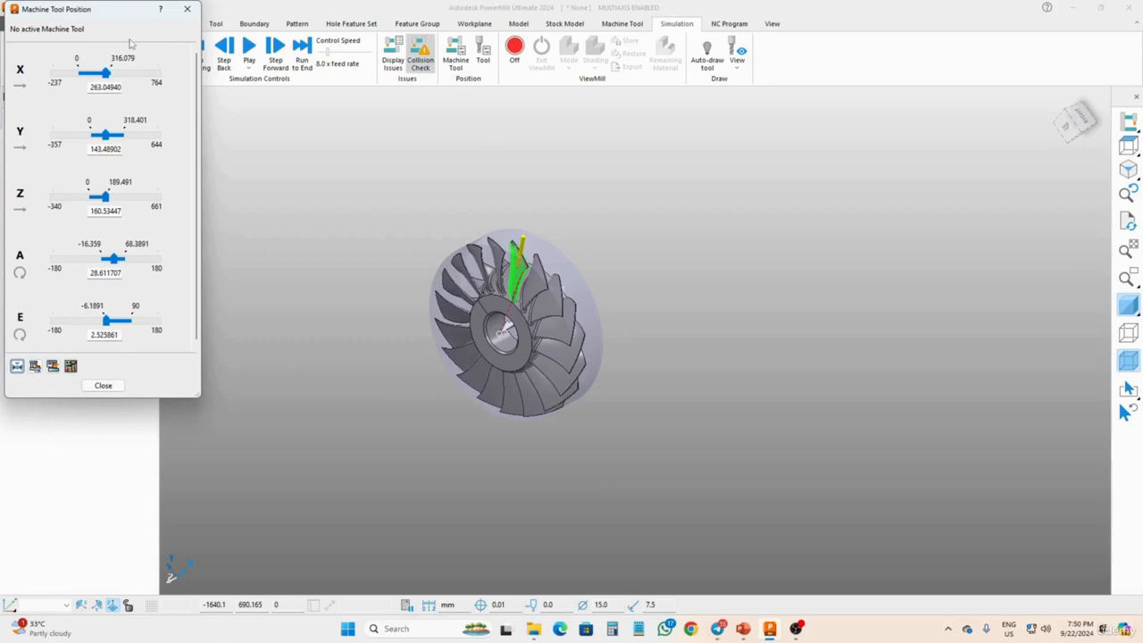
left_click(249, 49)
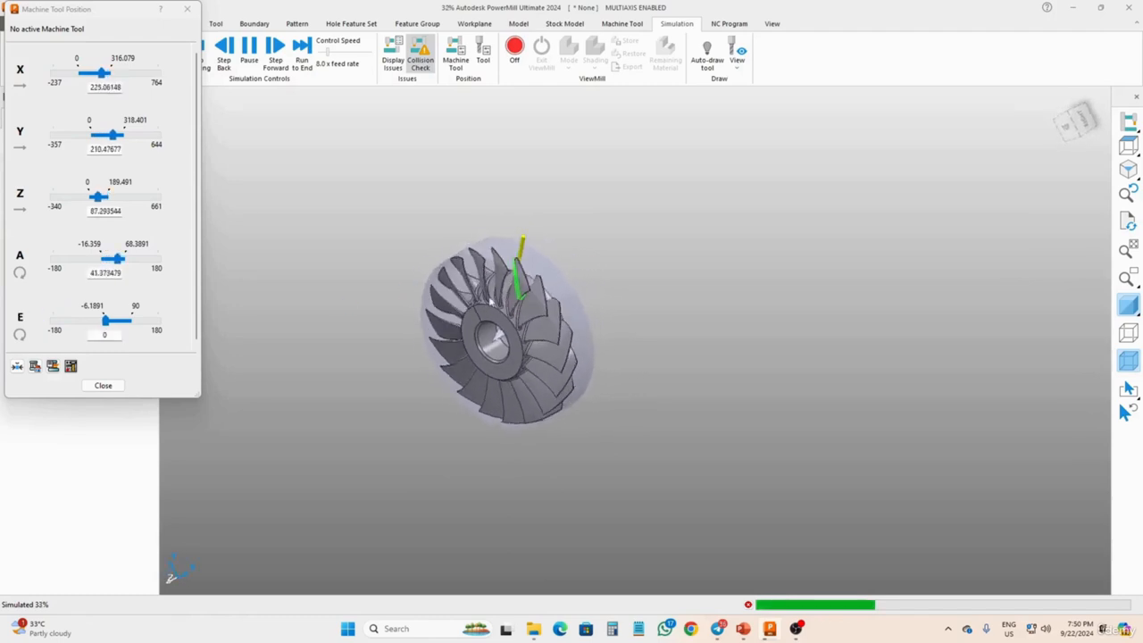
scroll(525, 275, "up", 4)
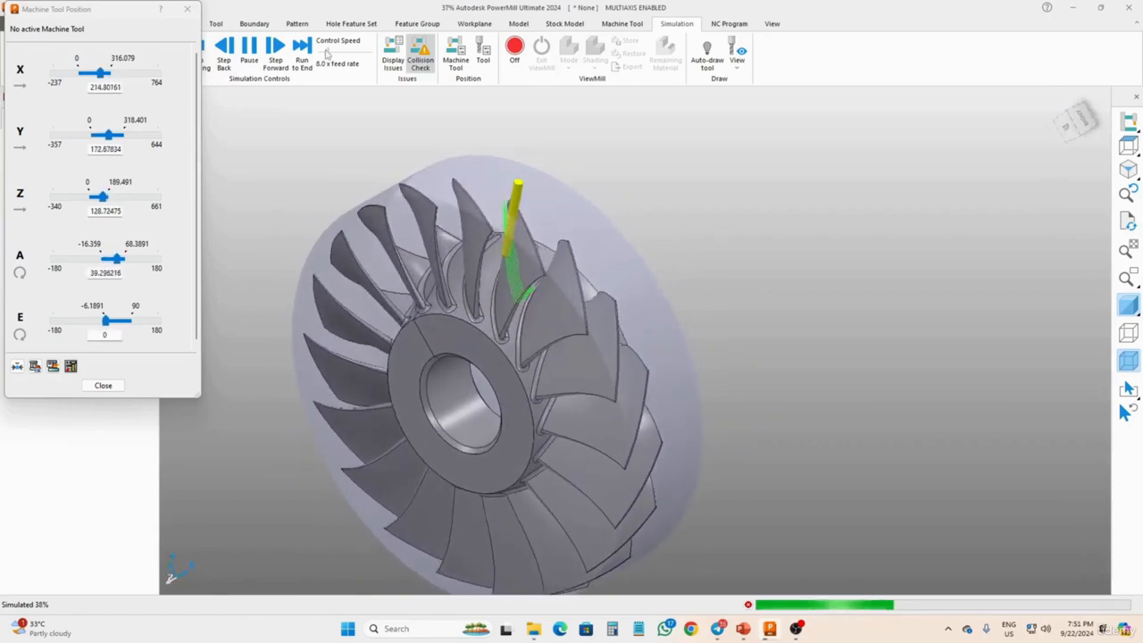
left_click_drag(332, 53, 339, 50)
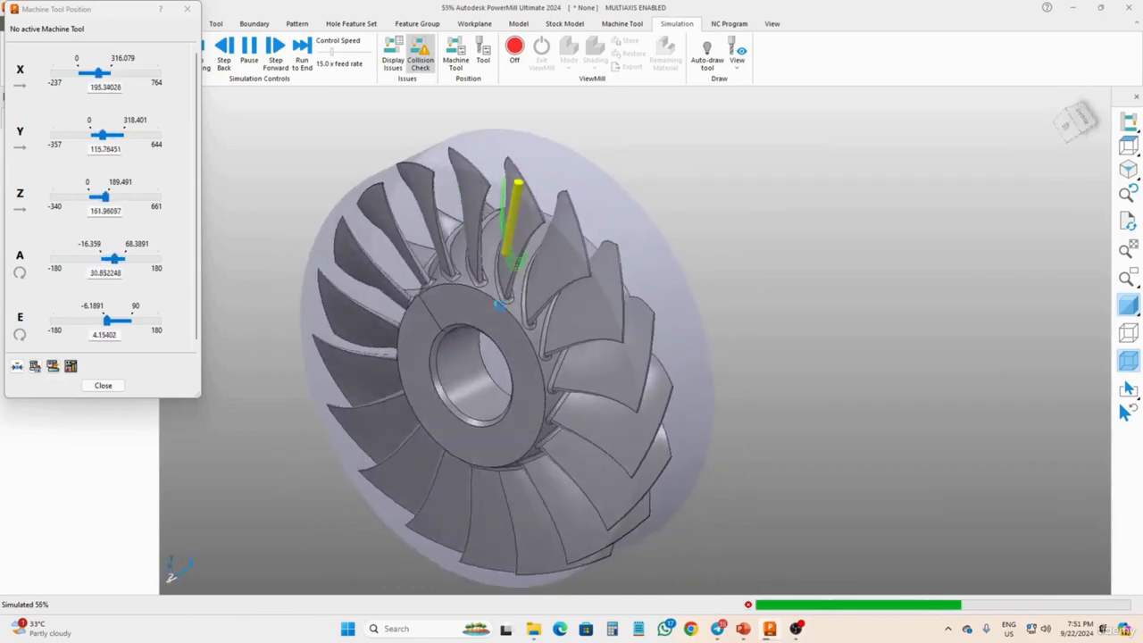
Watch the single-blade finishing simulation up close to its end and close the machine tool position display.
scroll(498, 304, "up", 5)
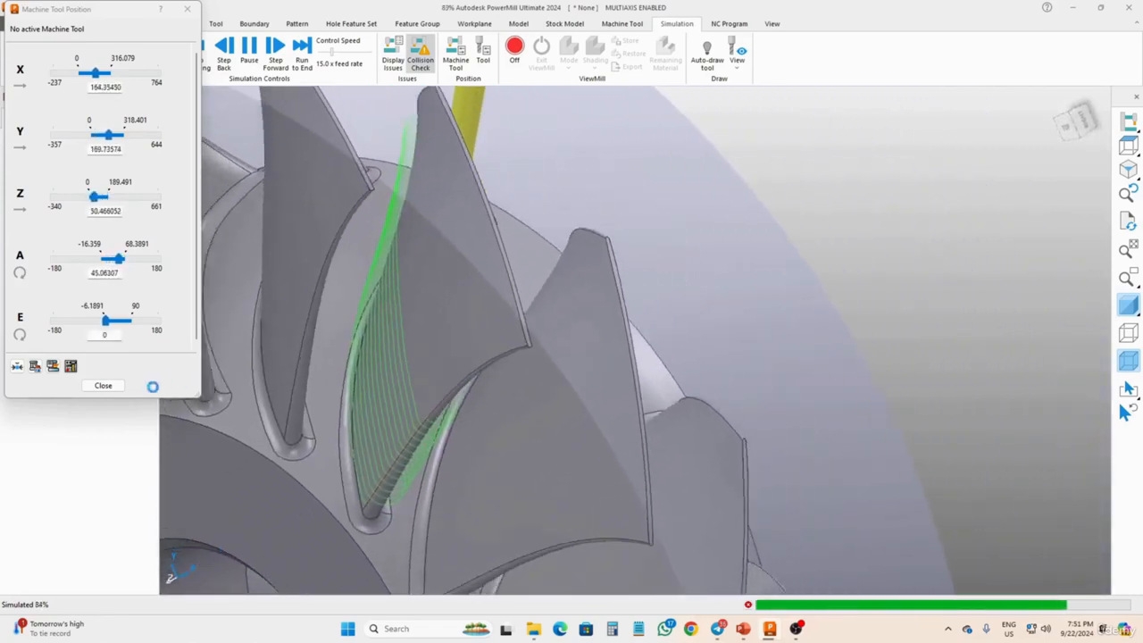
scroll(467, 409, "down", 5)
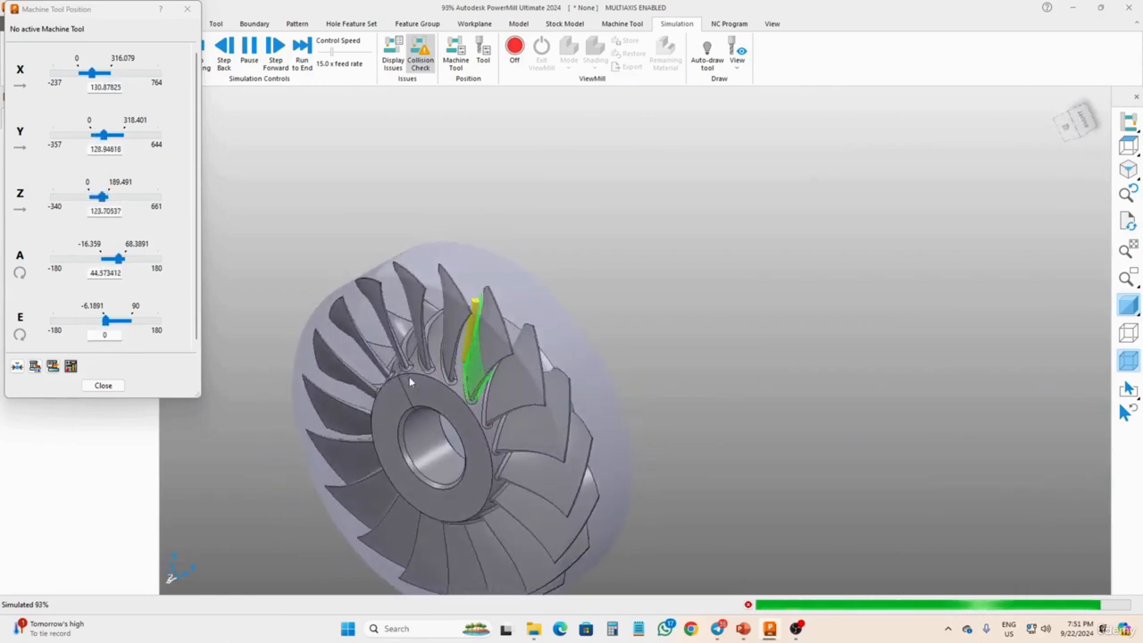
left_click(103, 385)
Edit the Blade Finishing toolpath to machine all blades, recalculate it, and close its settings.
right_click(75, 204)
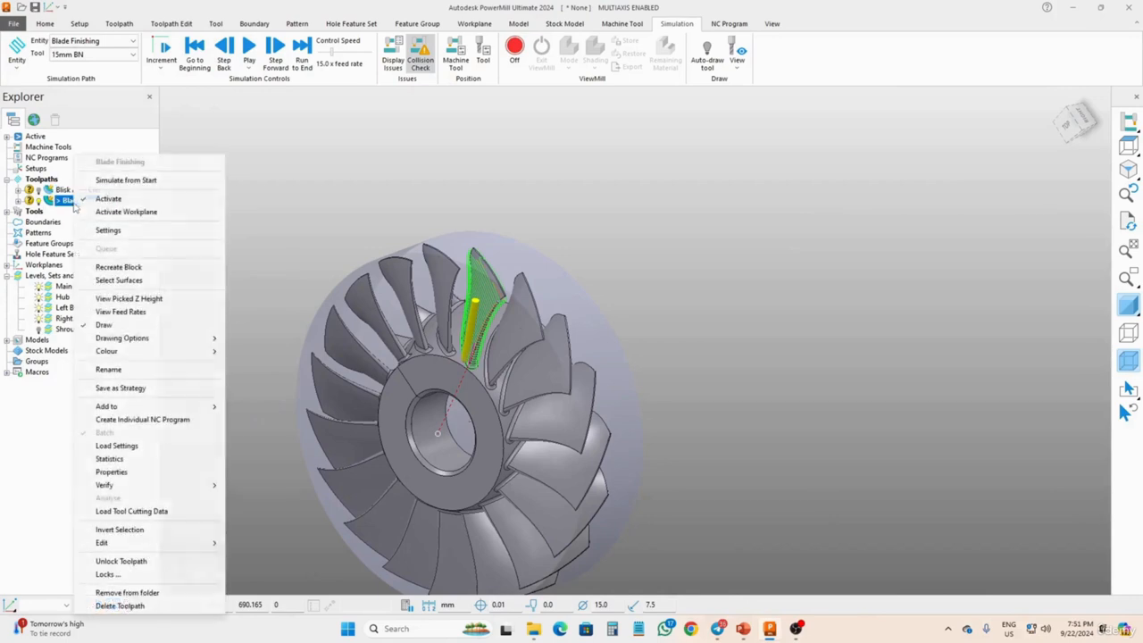
left_click(112, 232)
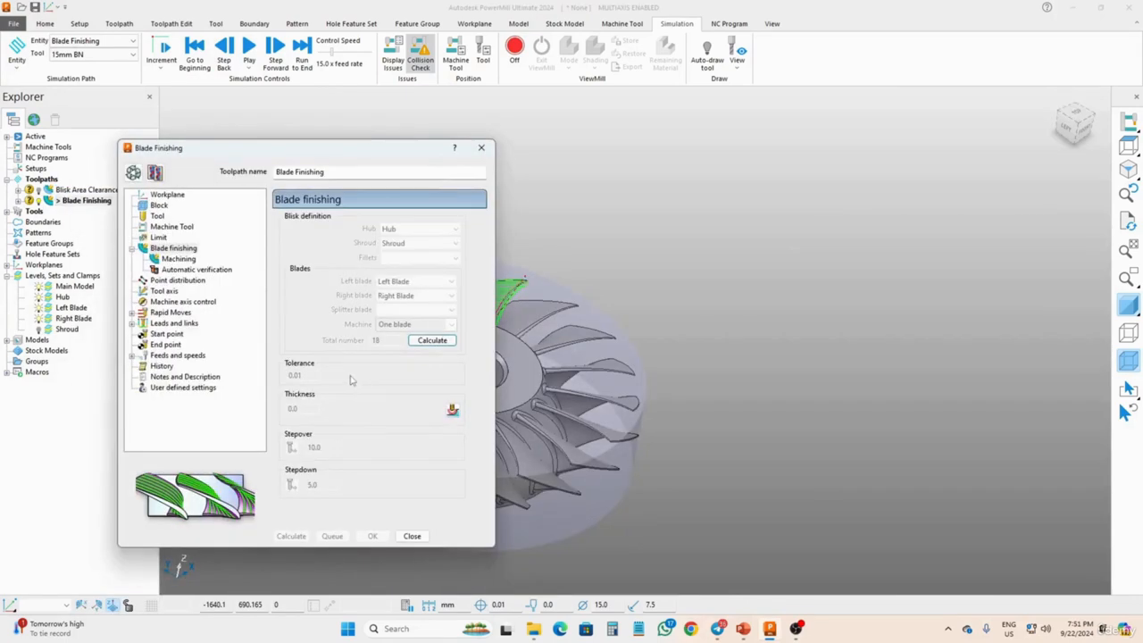
left_click(133, 172)
left_click(451, 324)
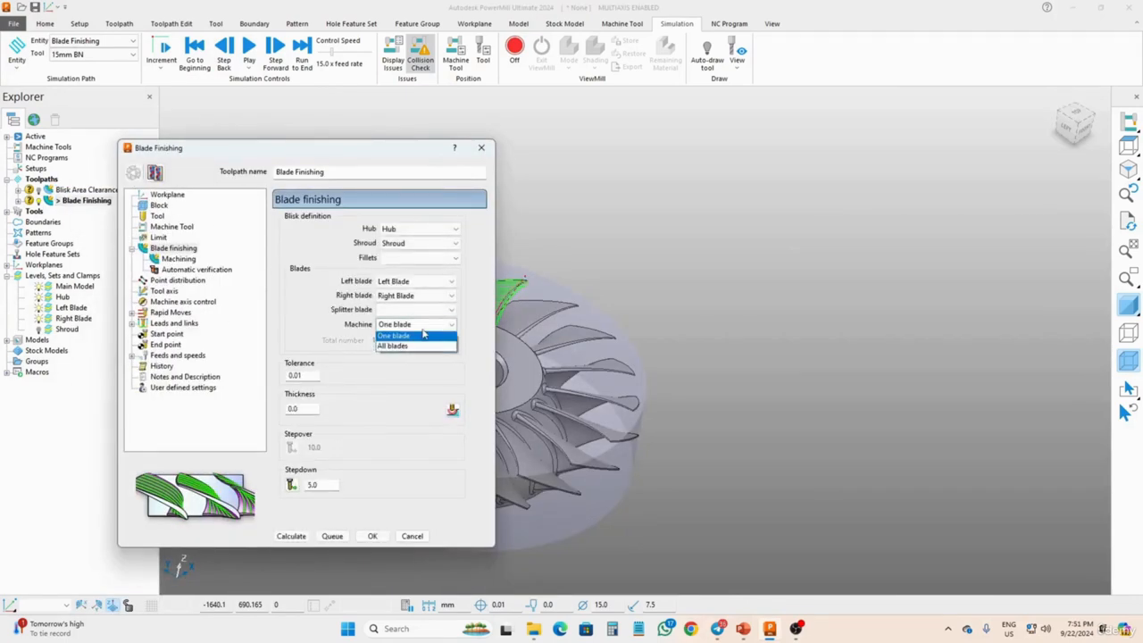
left_click(411, 348)
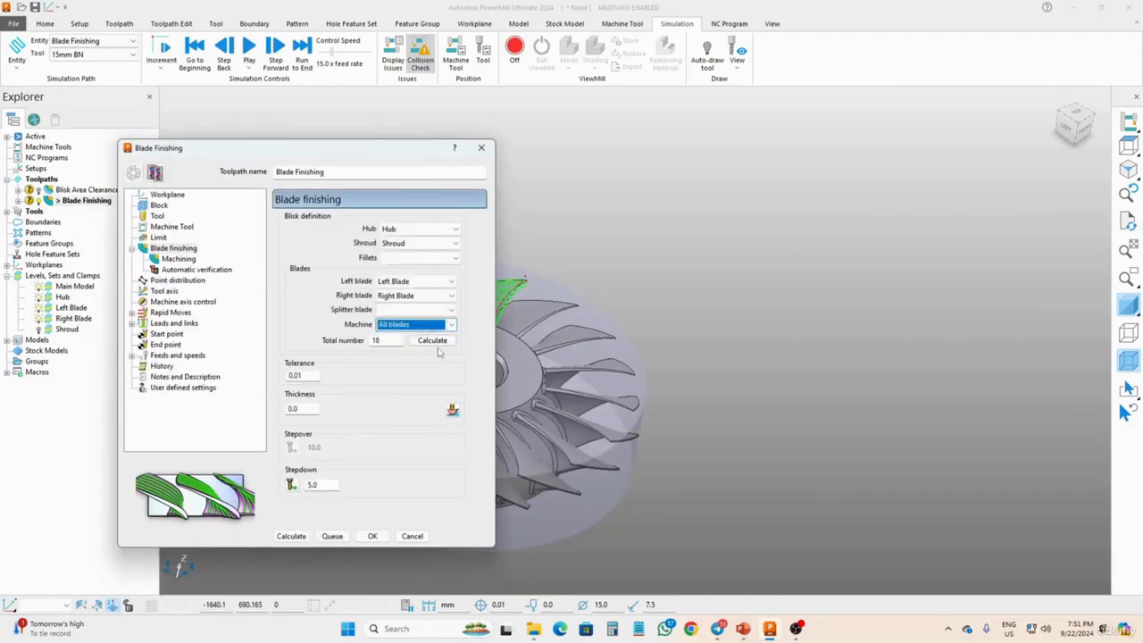
left_click(292, 537)
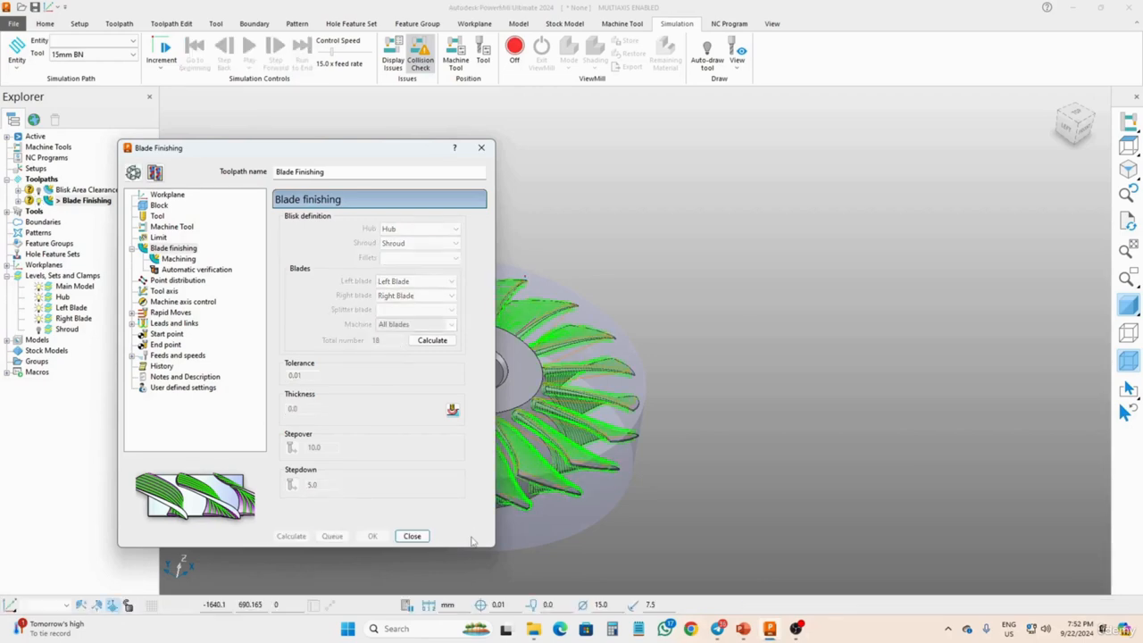
left_click(412, 537)
Inspect the recalculated finishing passes on all the blades around the blisk from several angles.
middle_click_drag(420, 518, 686, 342)
scroll(591, 323, "down", 4)
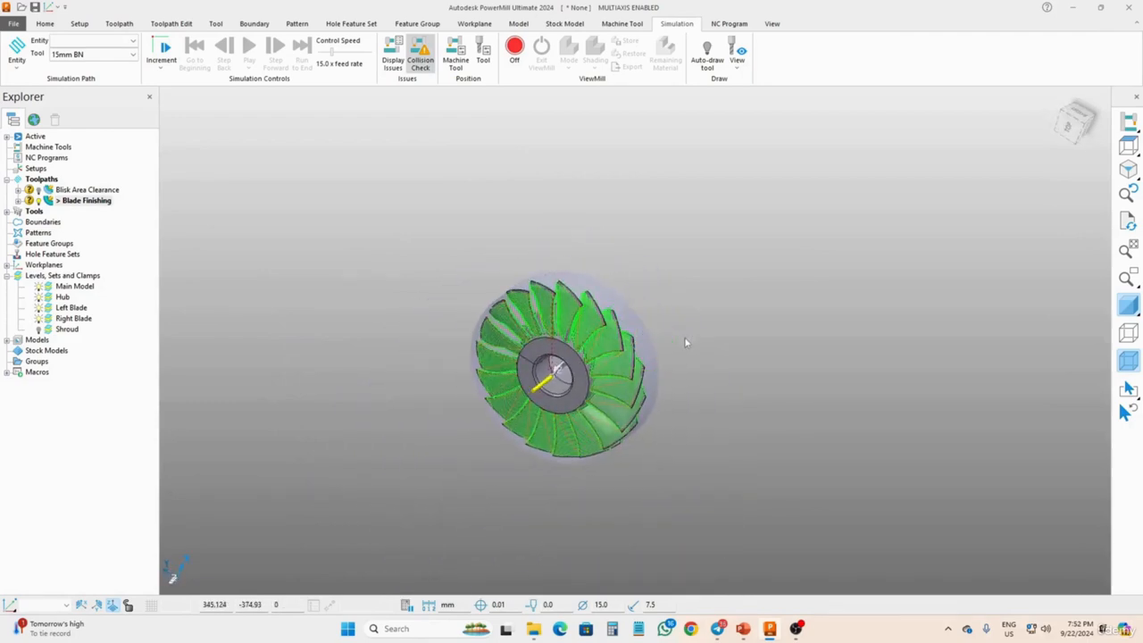
scroll(568, 377, "up", 8)
scroll(566, 375, "down", 2)
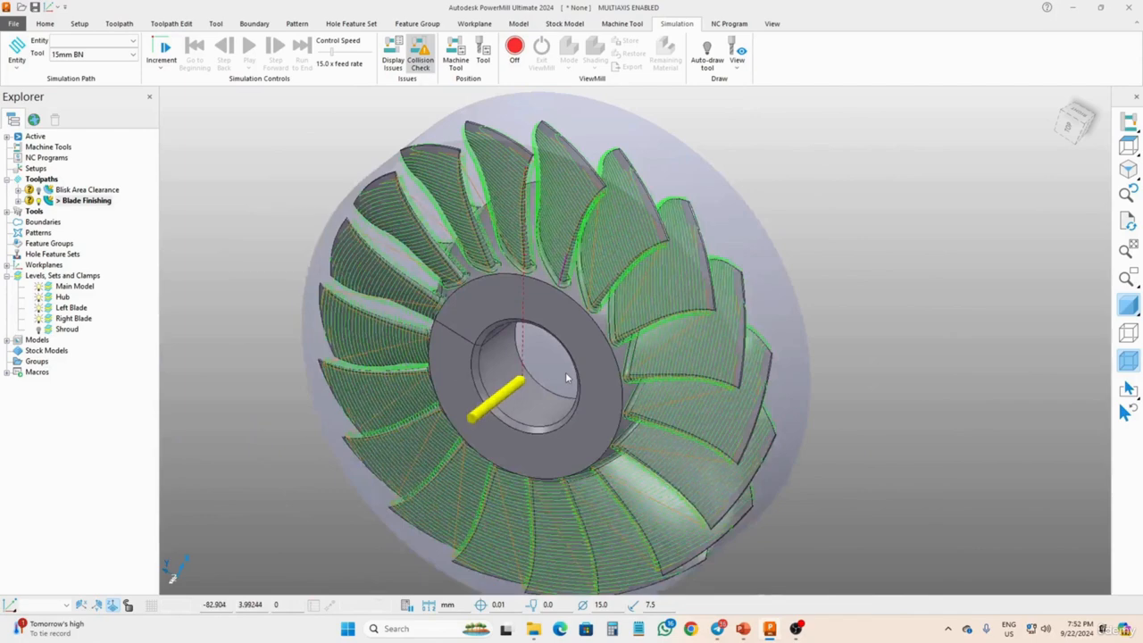
scroll(605, 330, "down", 3)
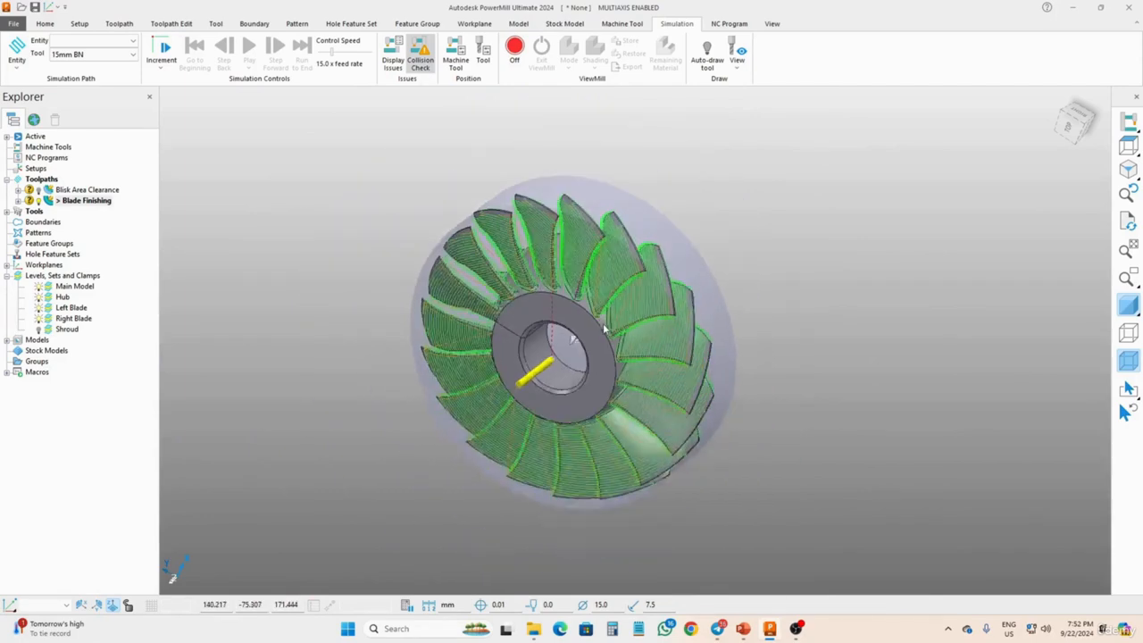
scroll(592, 327, "up", 2)
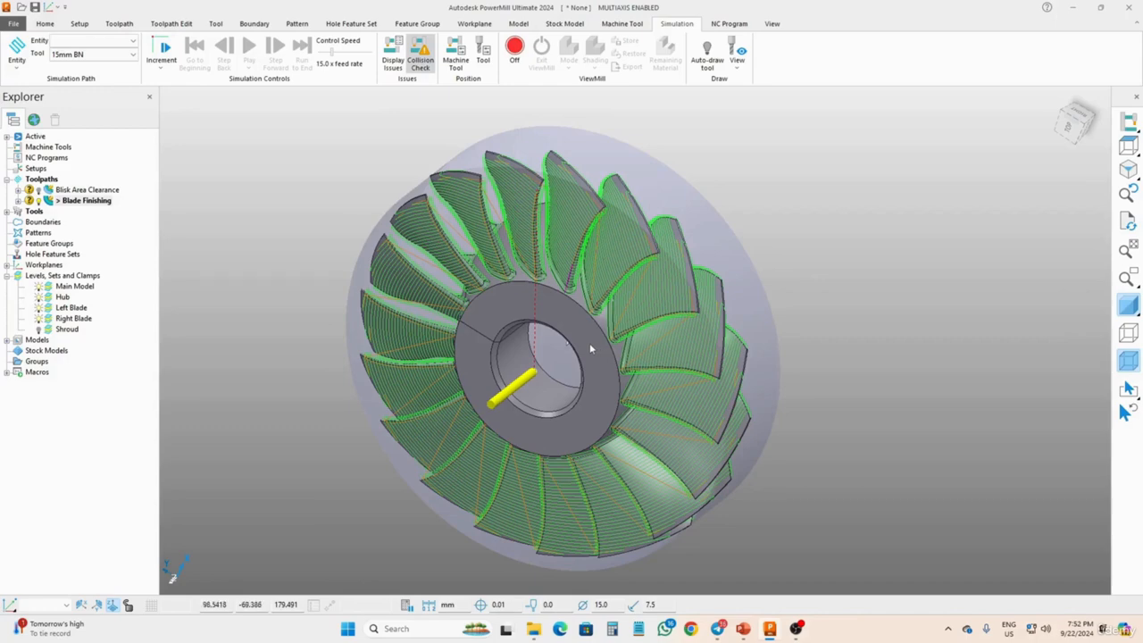
middle_click_drag(643, 414, 556, 412)
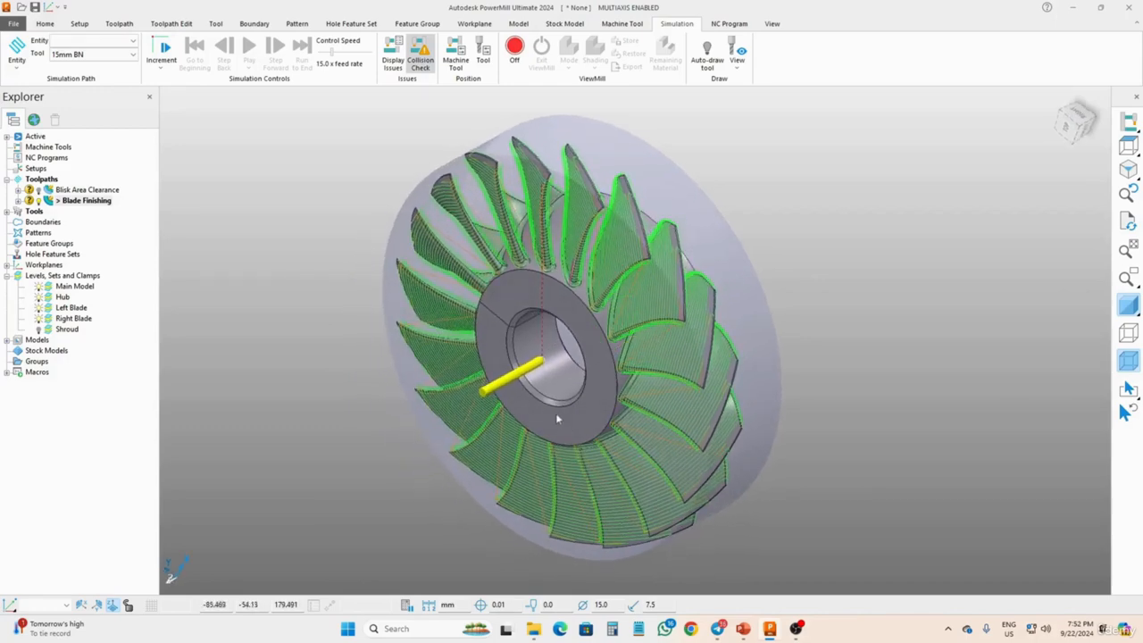